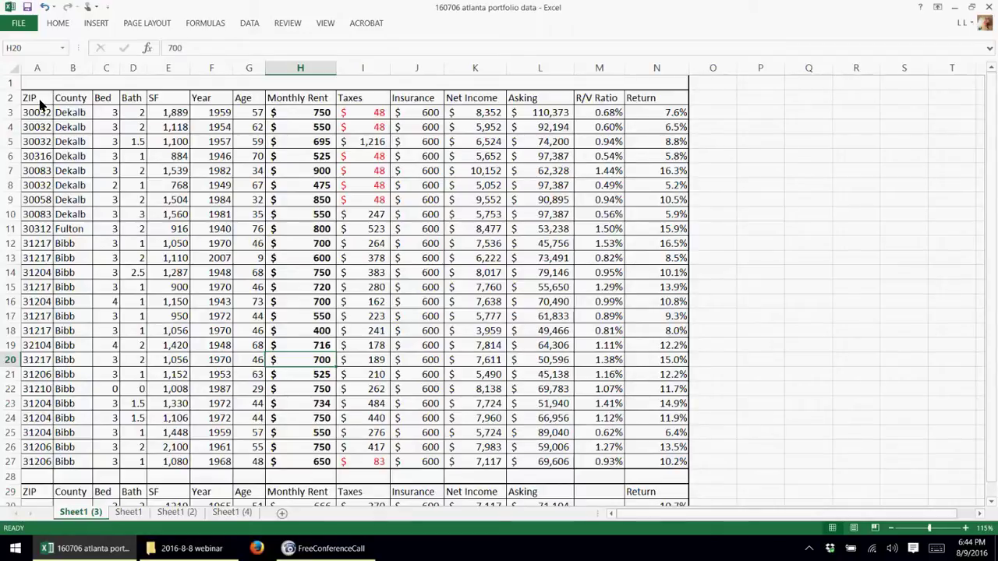
# Select the Monthly Rent, Net Income and Asking price columns to review their totals
pyautogui.click(40, 101)
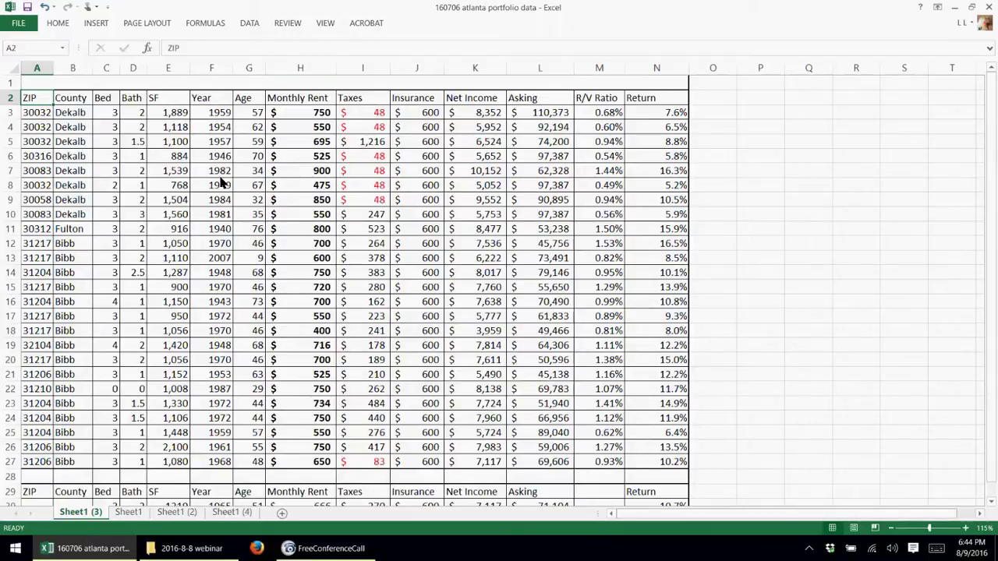
pyautogui.moveTo(315, 103); pyautogui.dragTo(324, 461)
pyautogui.moveTo(324, 461); pyautogui.dragTo(441, 465)
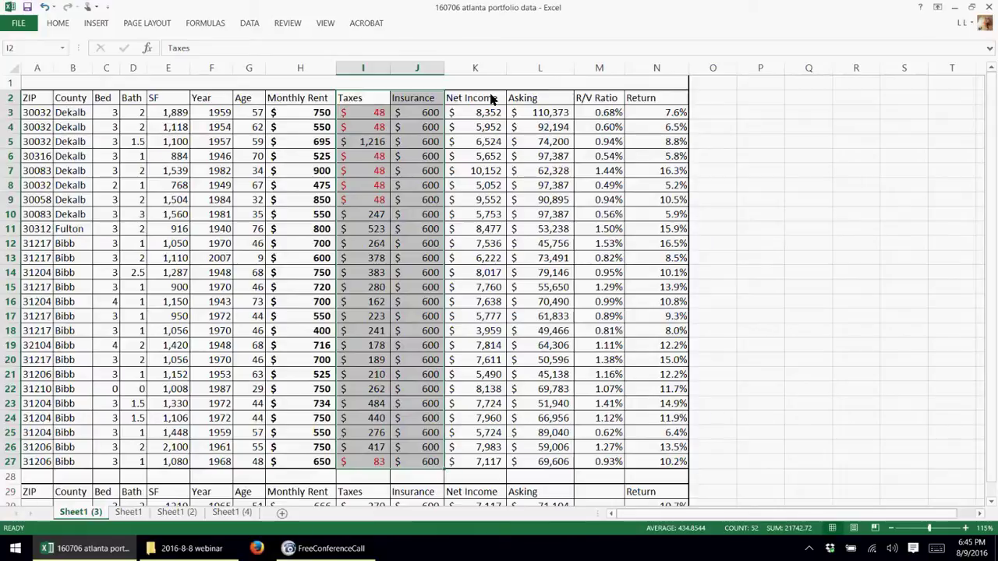
pyautogui.moveTo(492, 98); pyautogui.dragTo(500, 465)
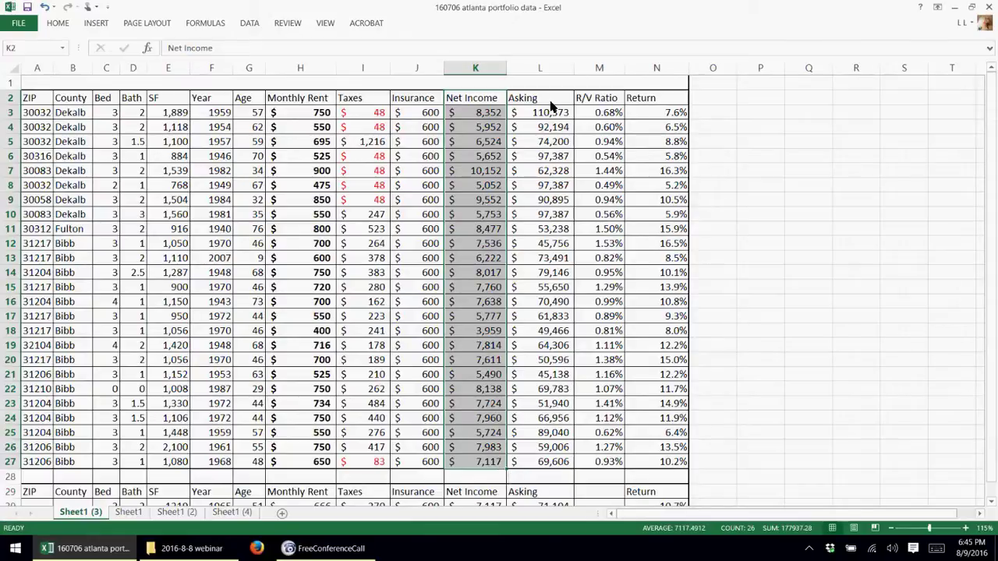
pyautogui.moveTo(550, 103); pyautogui.dragTo(551, 465)
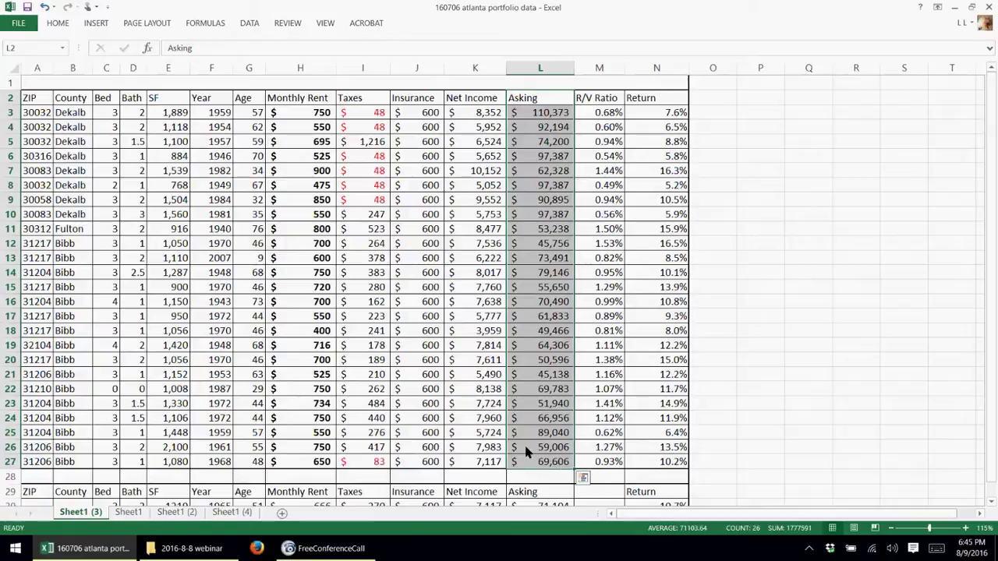
# Make the R/V Ratio column bold, from its header down to row 27
pyautogui.click(613, 103)
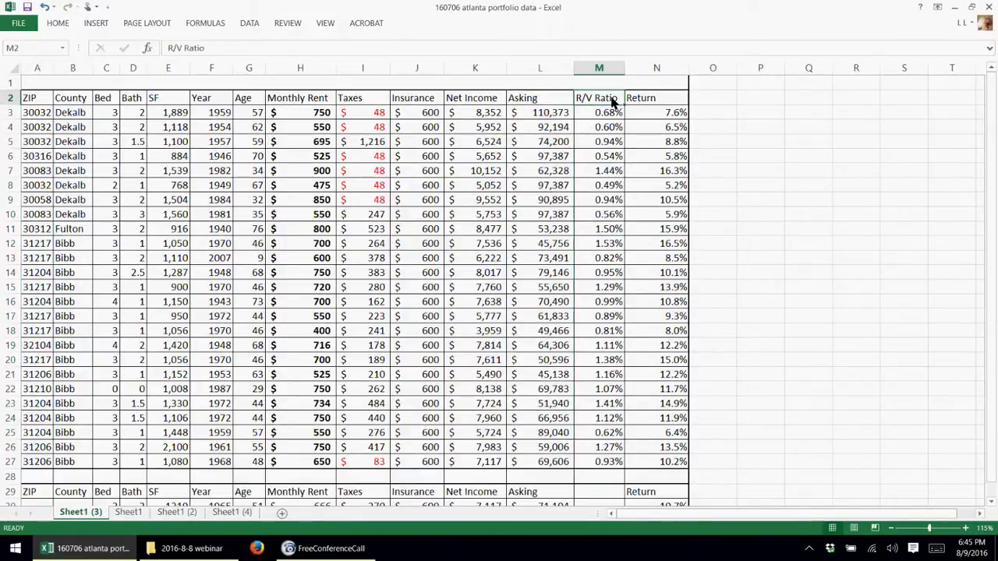
pyautogui.moveTo(613, 103); pyautogui.dragTo(620, 447)
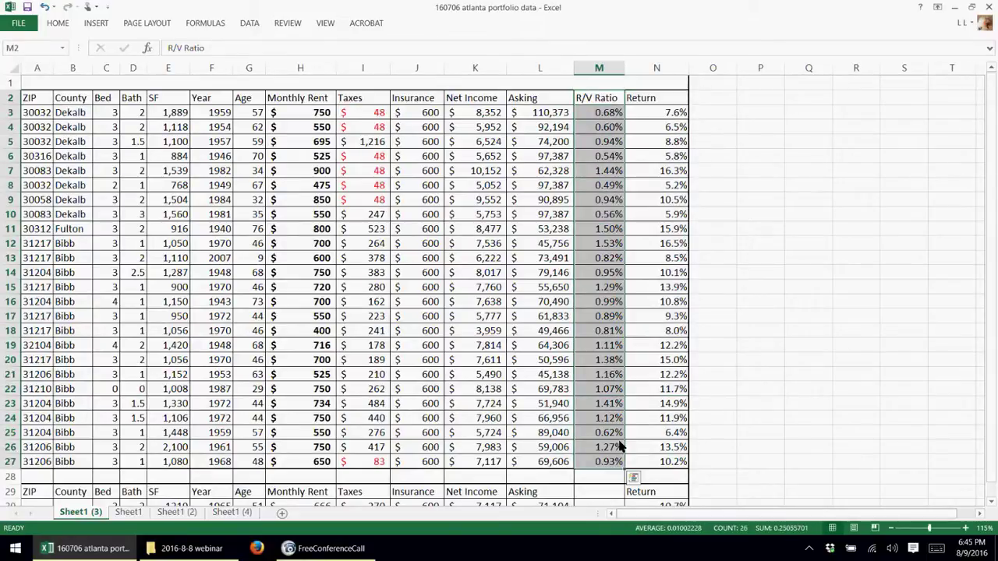
pyautogui.hotkey('ctrl', 'b')
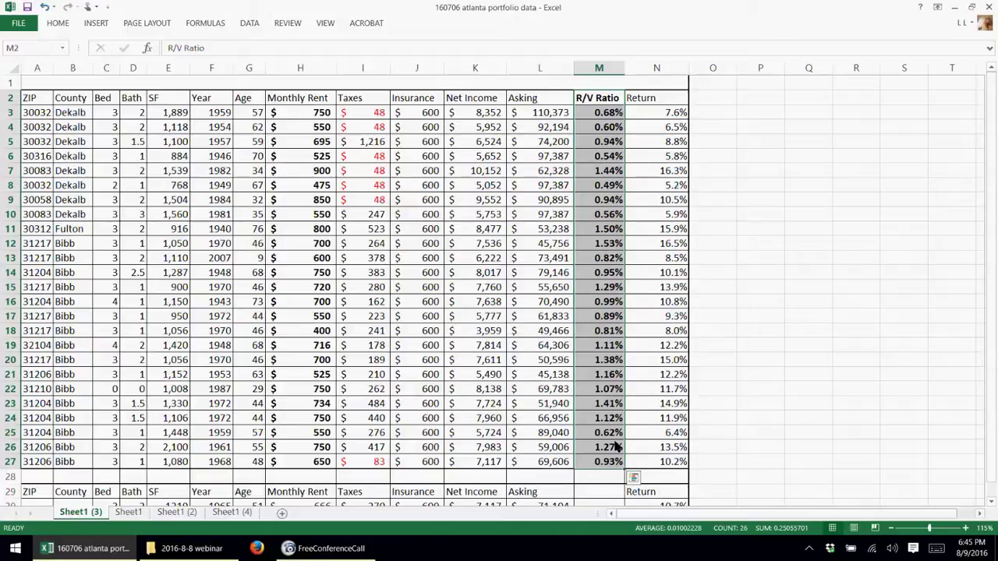
pyautogui.click(643, 99)
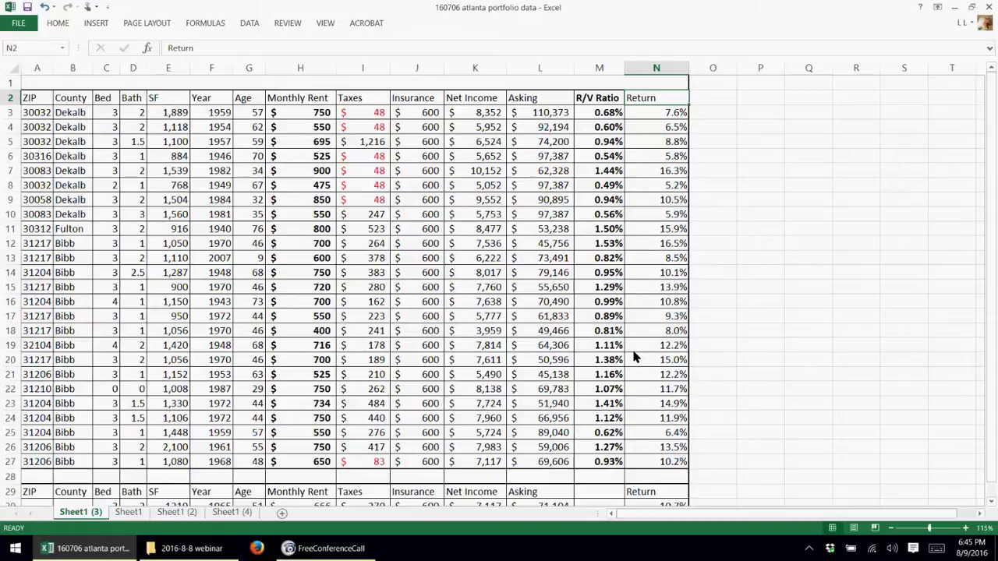
pyautogui.click(635, 349)
pyautogui.click(265, 47)
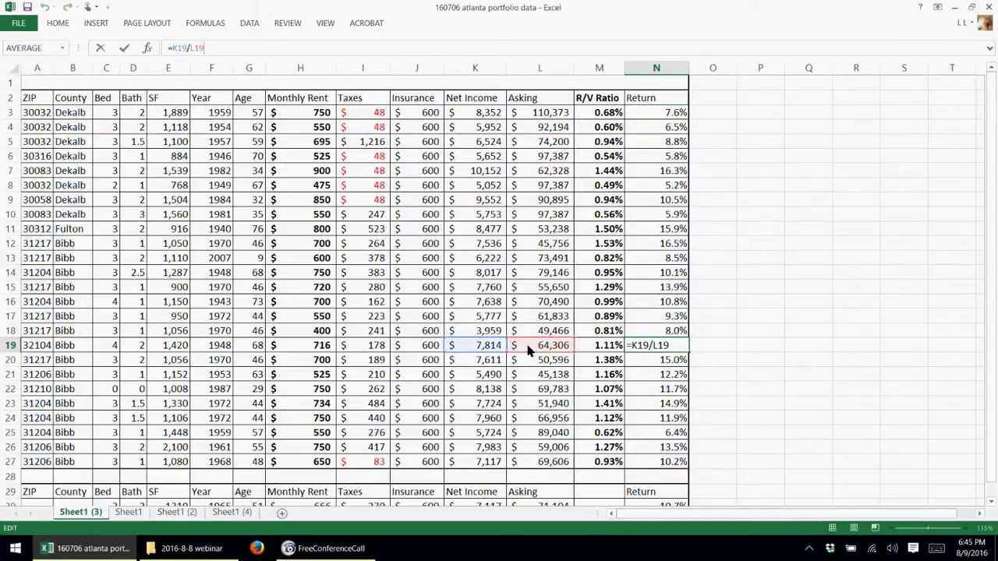
pyautogui.press('Return')
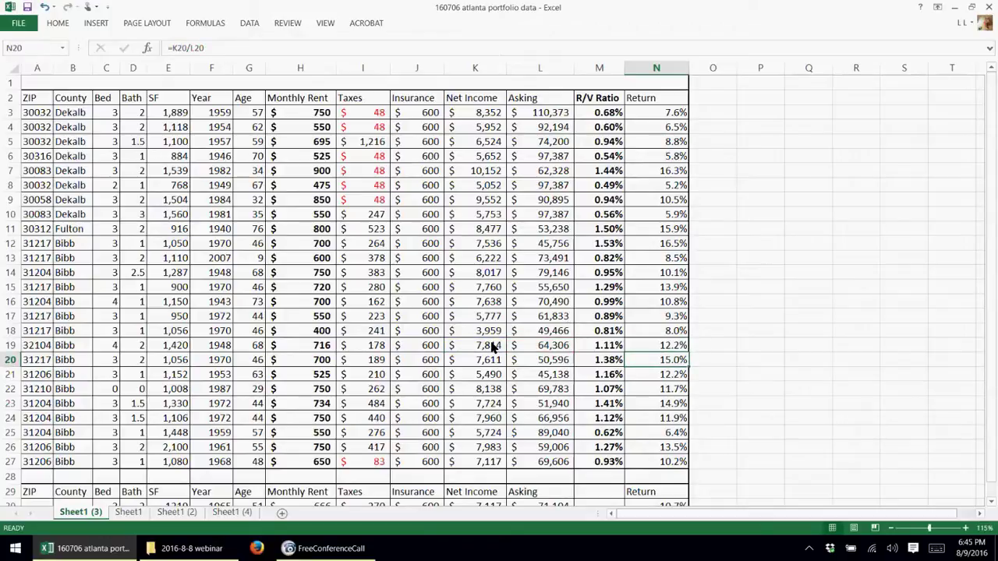
pyautogui.doubleClick(489, 348)
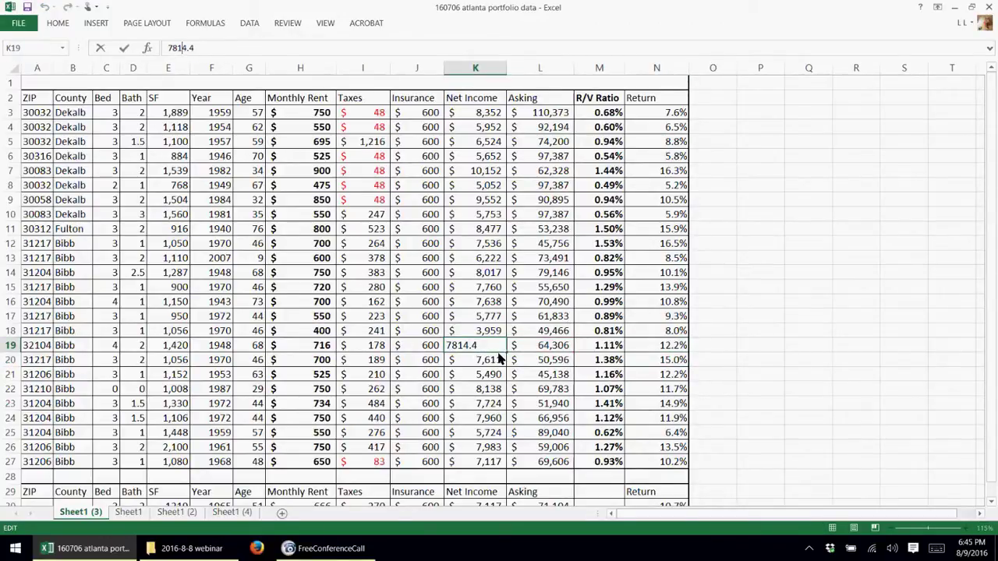
pyautogui.click(503, 359)
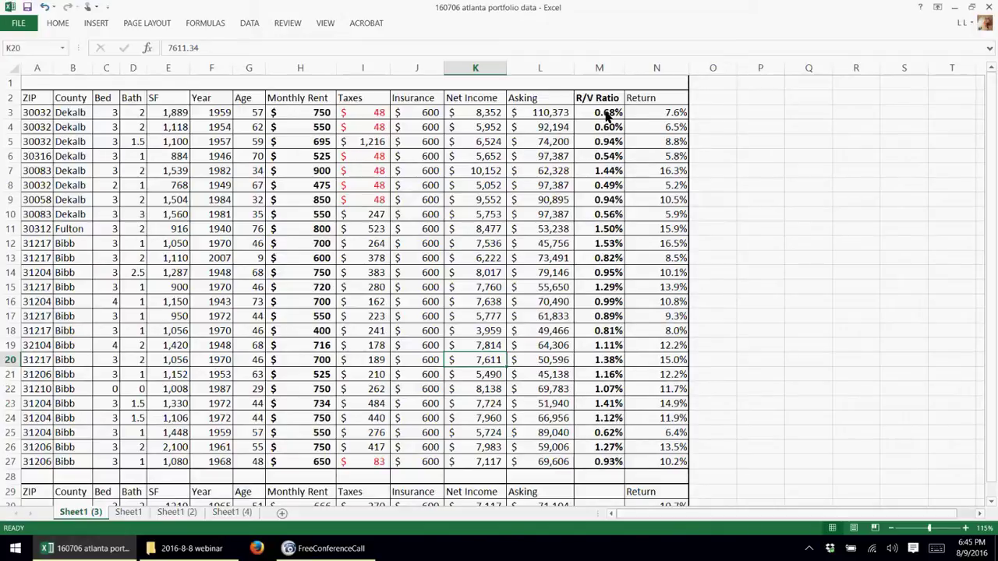
pyautogui.click(607, 114)
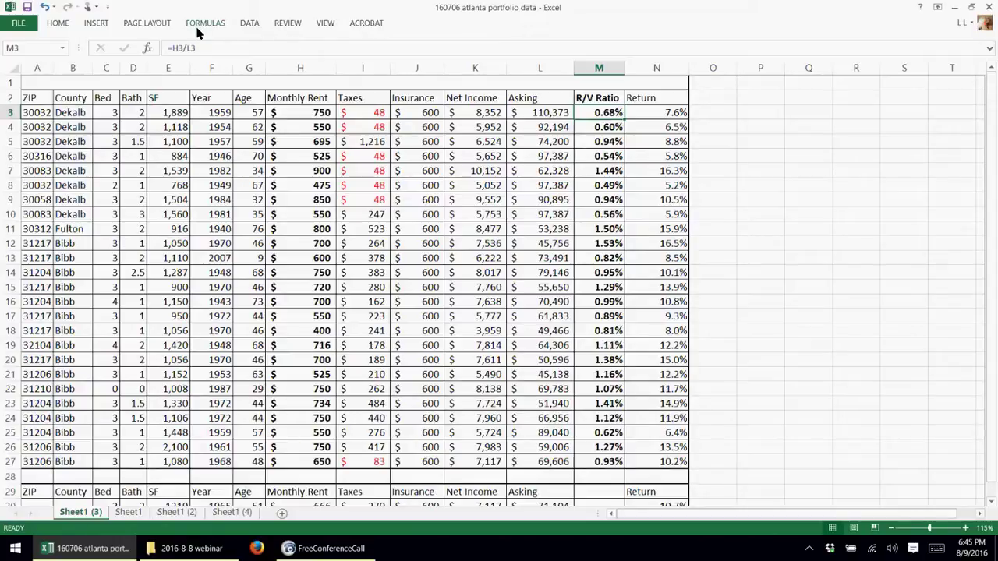
pyautogui.click(198, 47)
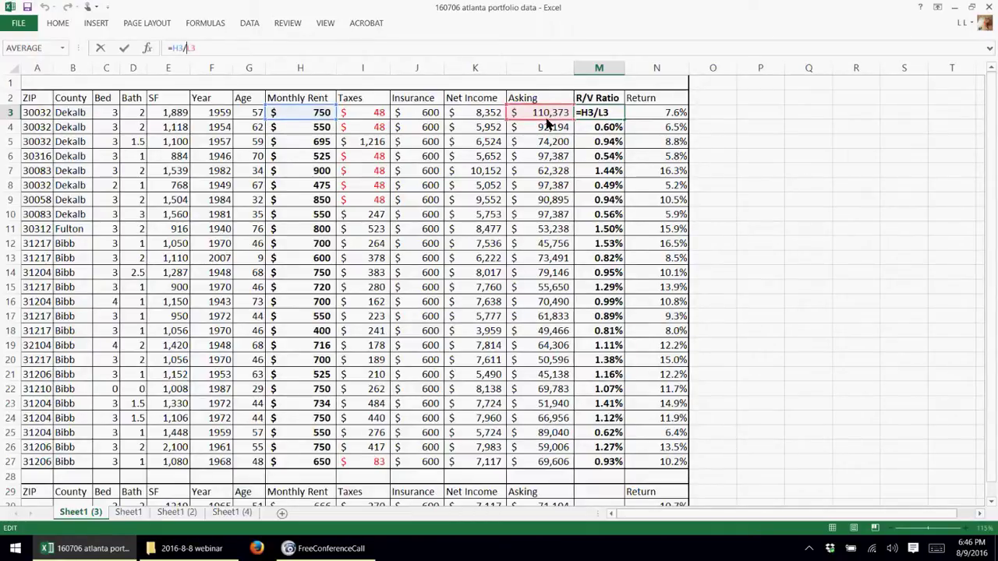
pyautogui.press('Return')
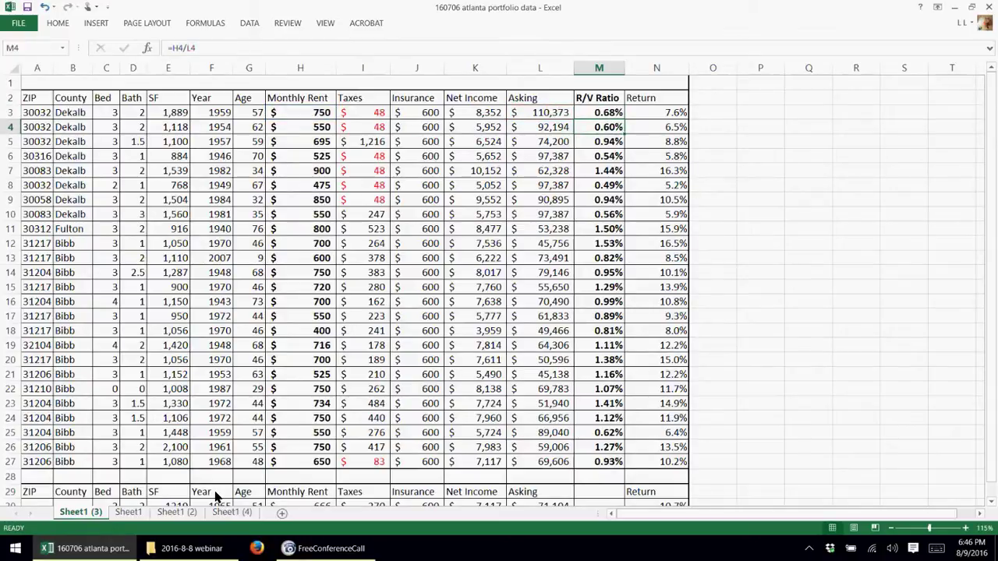
# Switch to Sheet1, showing the colour-coded SF, Year, Age and Asking columns
pyautogui.click(141, 513)
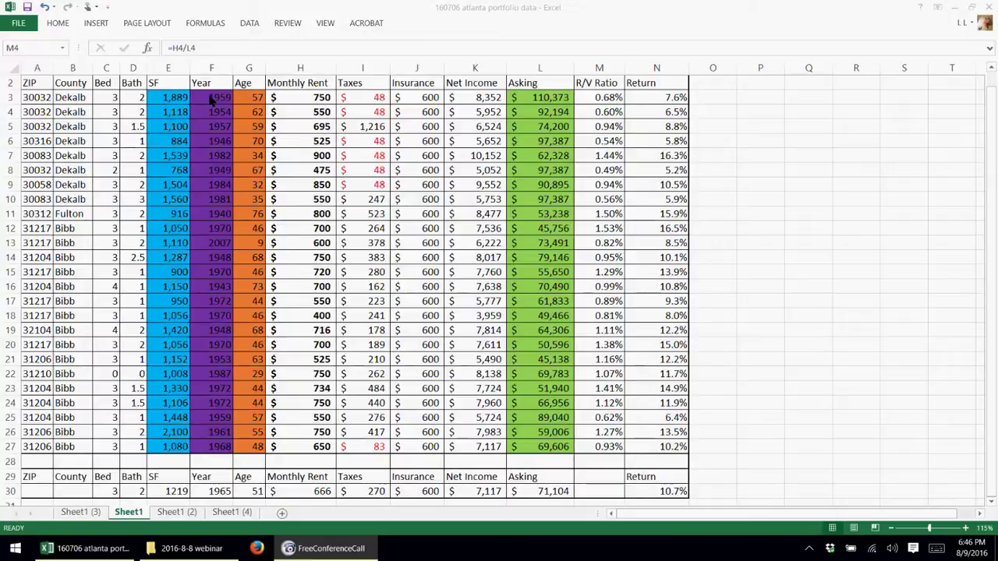
pyautogui.moveTo(211, 97); pyautogui.dragTo(246, 456)
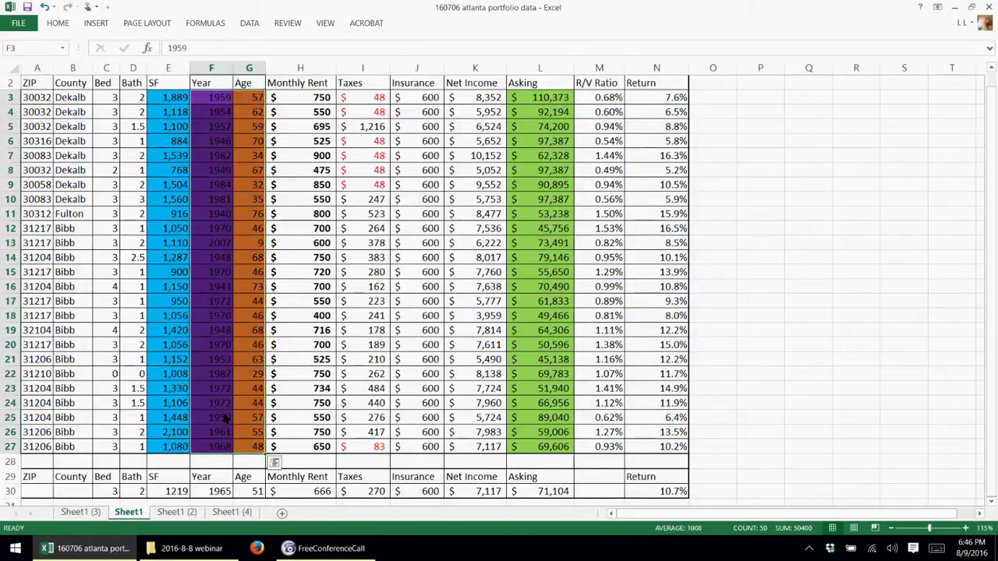
pyautogui.click(218, 417)
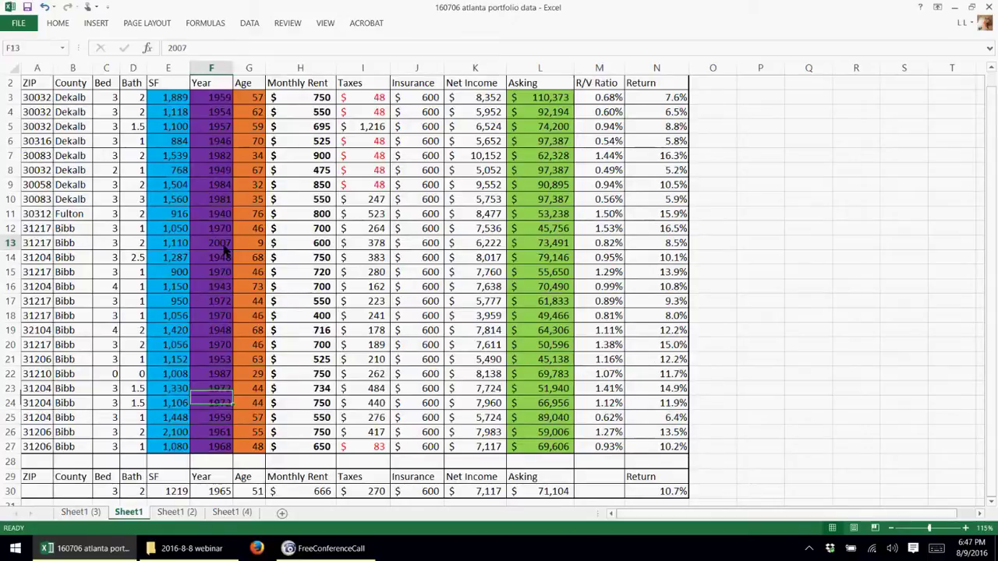
pyautogui.moveTo(223, 247); pyautogui.dragTo(251, 245)
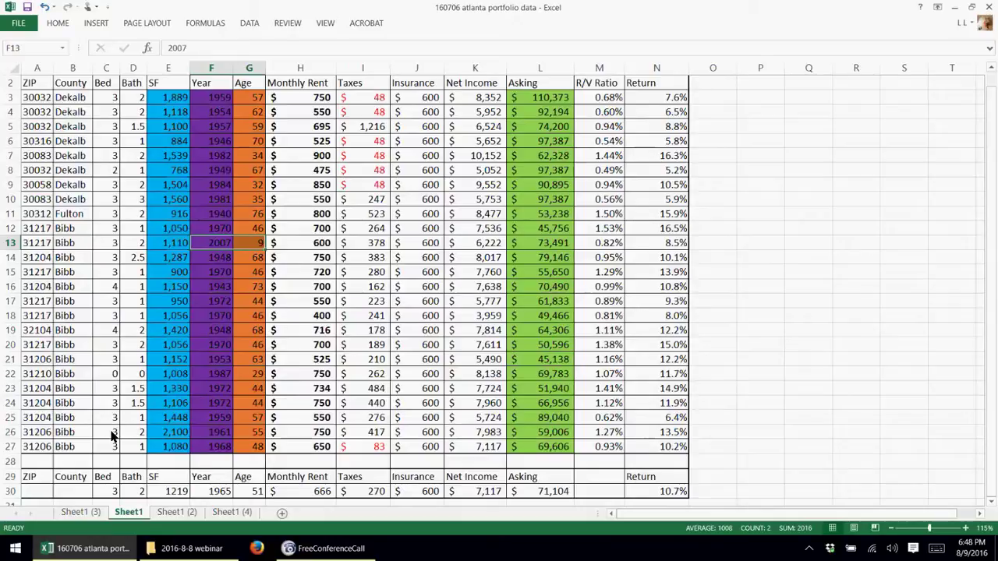
pyautogui.moveTo(104, 176); pyautogui.dragTo(629, 178)
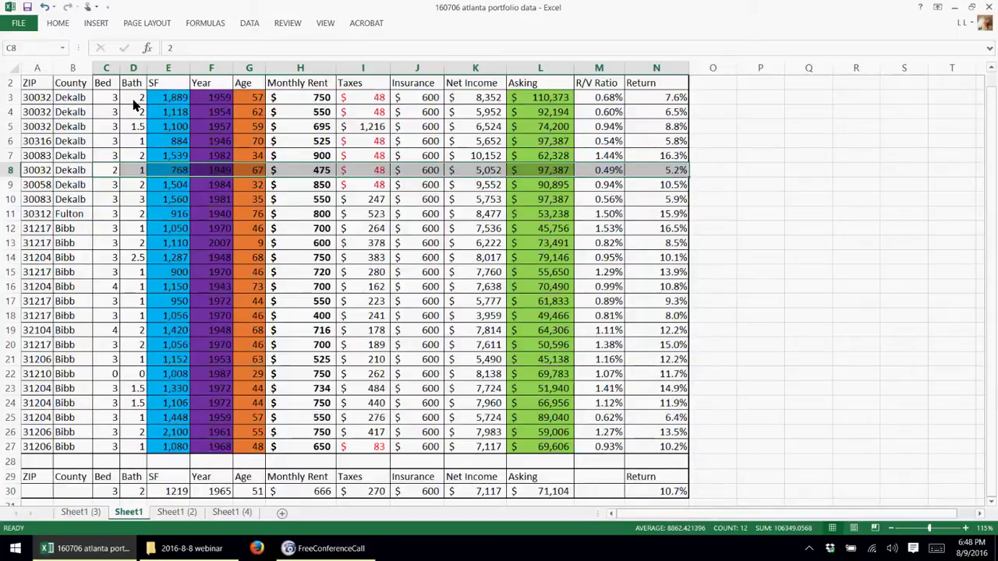
pyautogui.moveTo(134, 106)
pyautogui.mouseDown()
pyautogui.moveTo(206, 113)
pyautogui.moveTo(134, 115)
pyautogui.mouseUp()
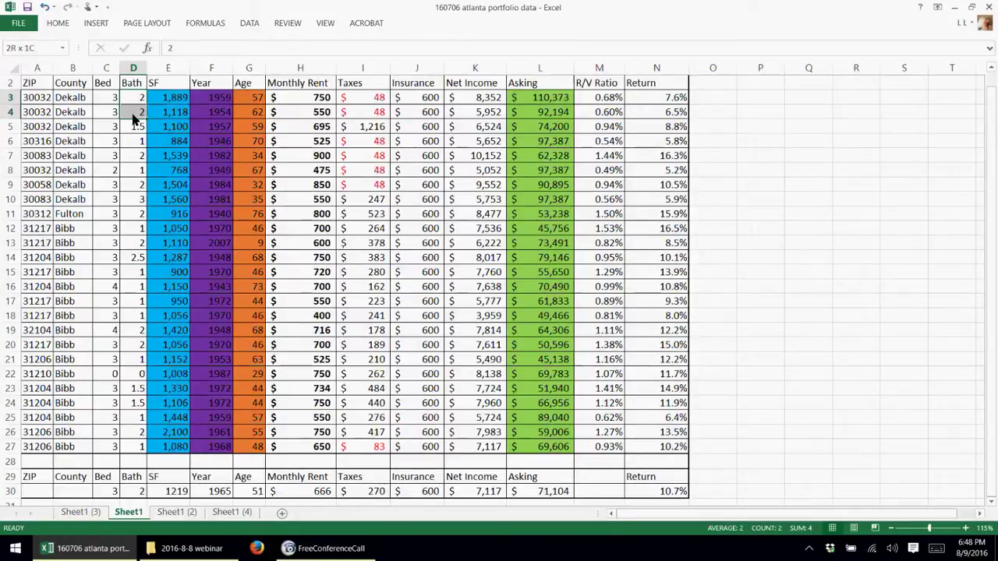
pyautogui.moveTo(132, 118); pyautogui.dragTo(133, 138)
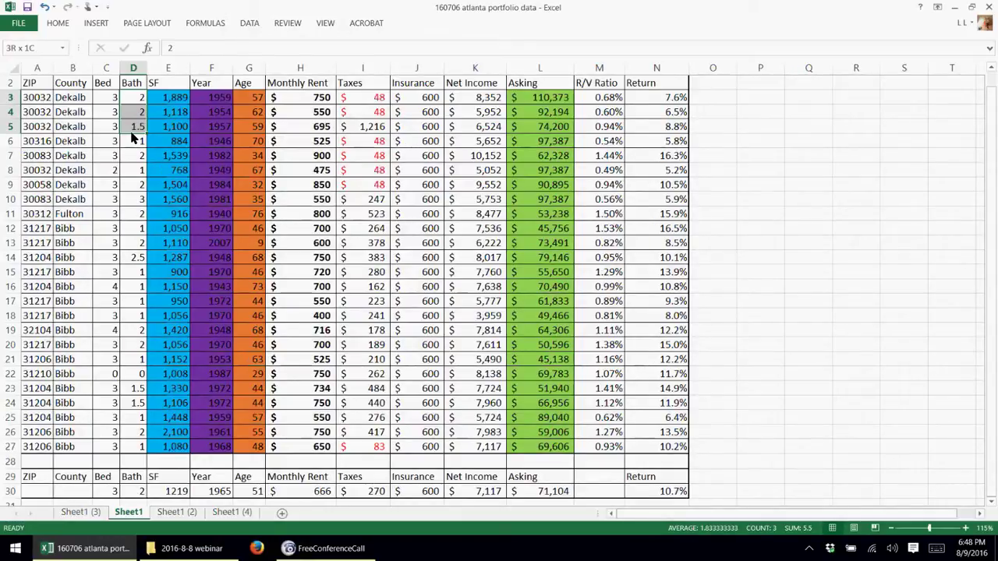
pyautogui.moveTo(132, 135); pyautogui.dragTo(141, 212)
pyautogui.click(137, 234)
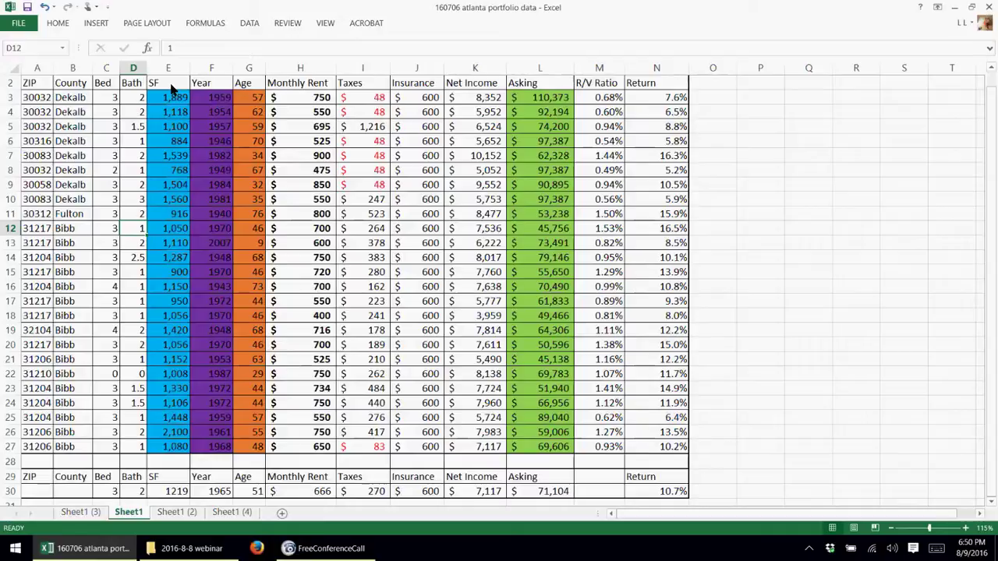
# Select the Taxes and Insurance cells I3:J14 to read their sum in the status bar
pyautogui.moveTo(172, 87); pyautogui.dragTo(182, 459)
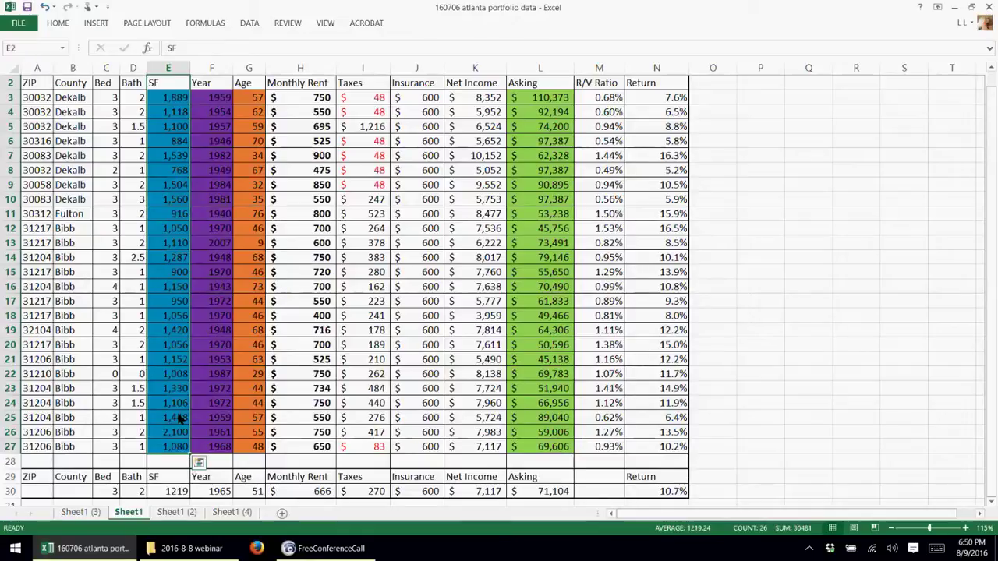
pyautogui.click(179, 419)
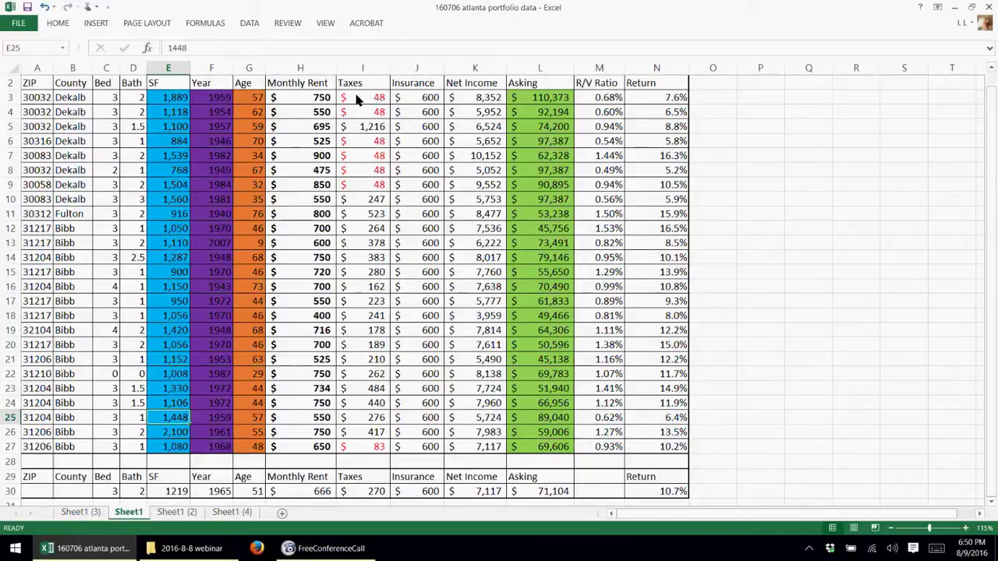
pyautogui.moveTo(355, 97); pyautogui.dragTo(418, 445)
pyautogui.click(419, 445)
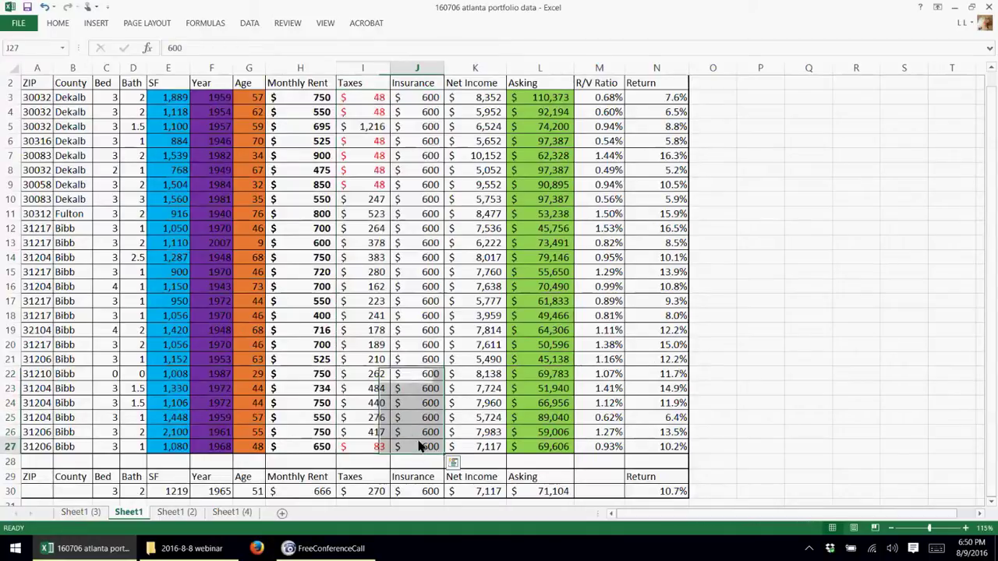
pyautogui.moveTo(428, 98); pyautogui.dragTo(435, 445)
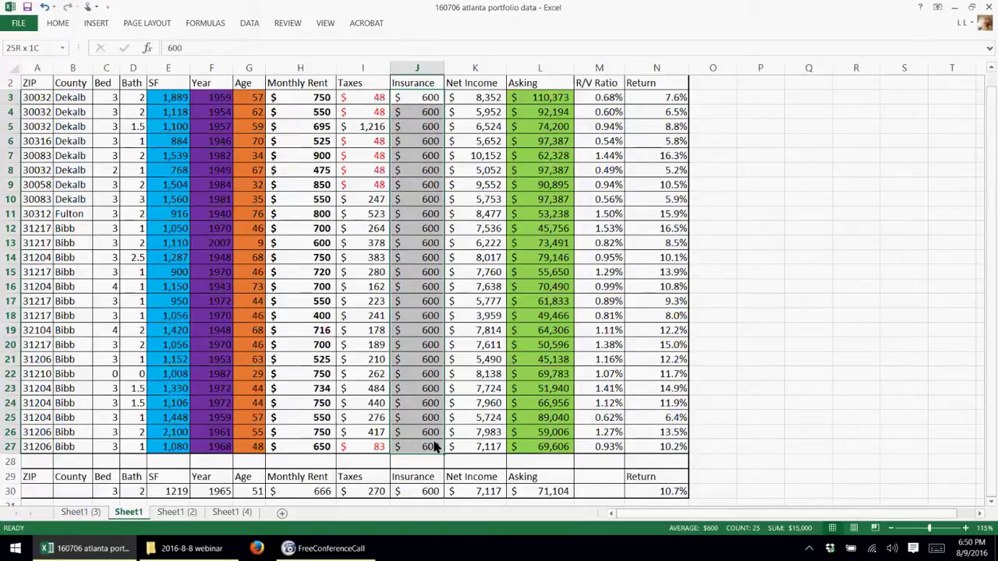
pyautogui.click(435, 446)
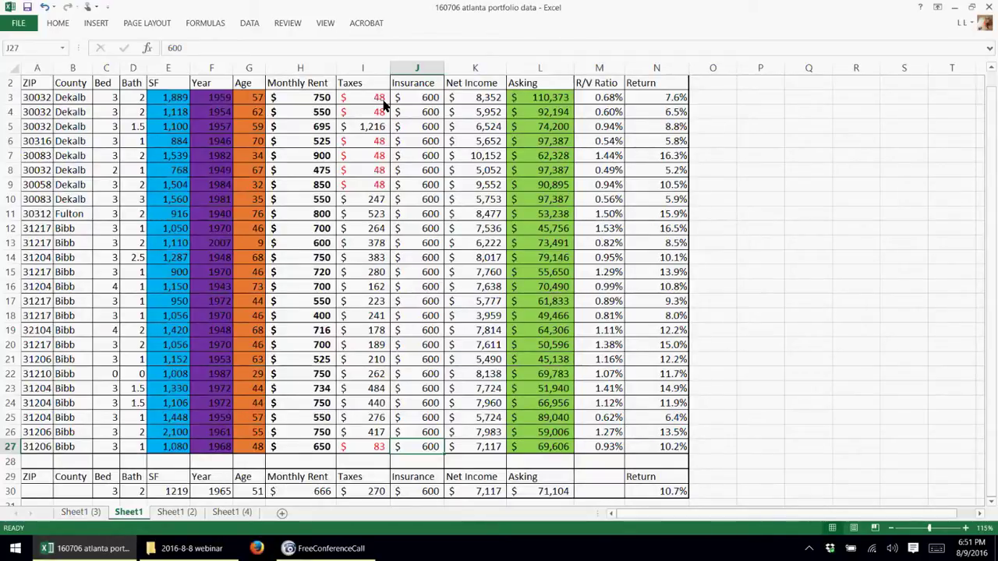
pyautogui.moveTo(384, 105); pyautogui.dragTo(384, 454)
pyautogui.click(383, 453)
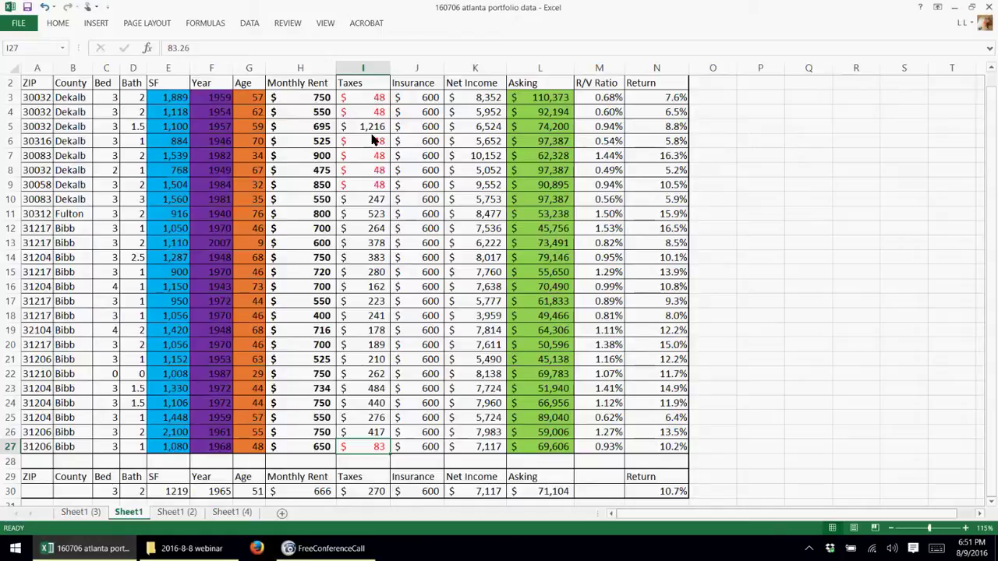
pyautogui.moveTo(372, 141); pyautogui.dragTo(371, 184)
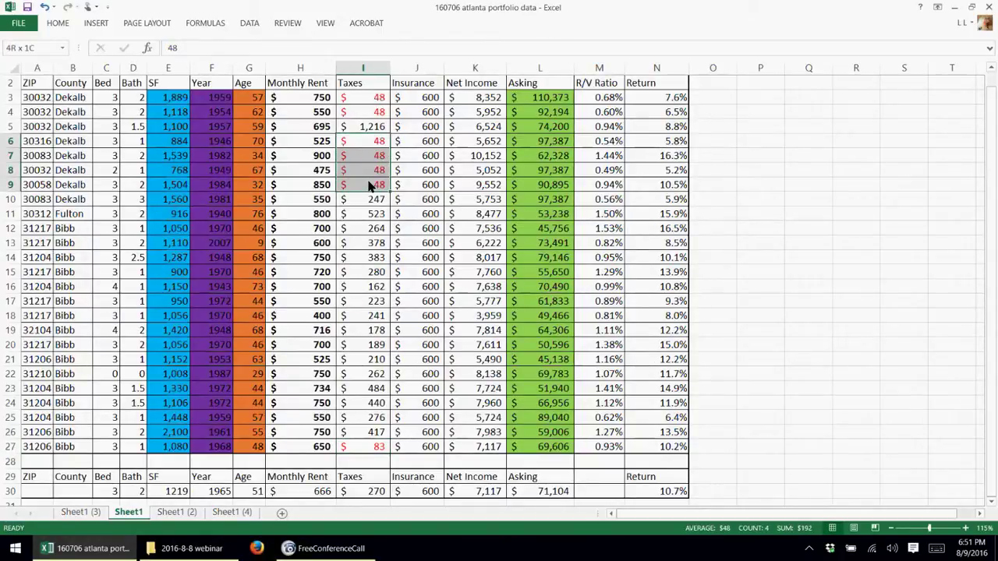
pyautogui.moveTo(371, 184); pyautogui.dragTo(371, 184)
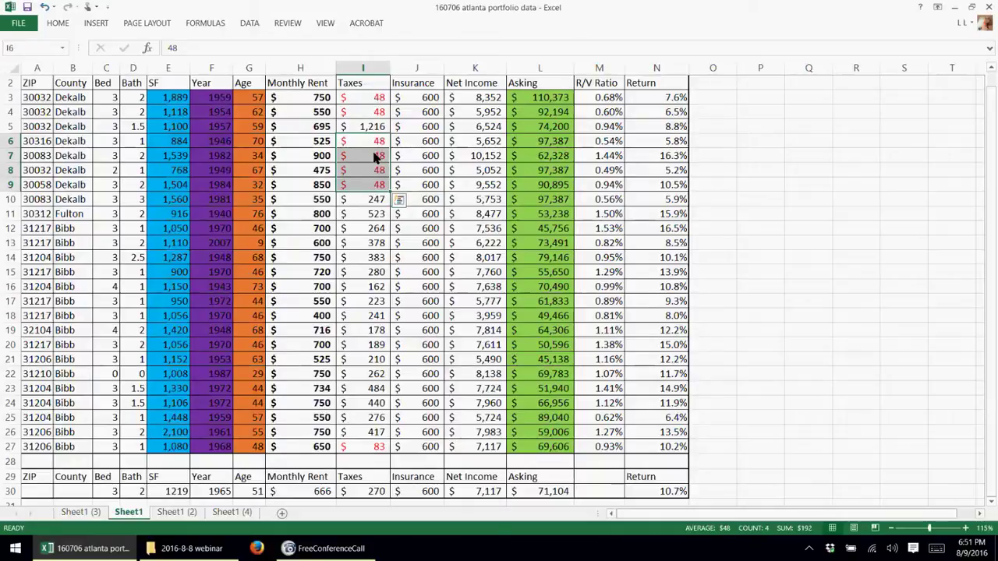
pyautogui.keyDown('ctrl'); pyautogui.click(379, 97); pyautogui.keyUp('ctrl')
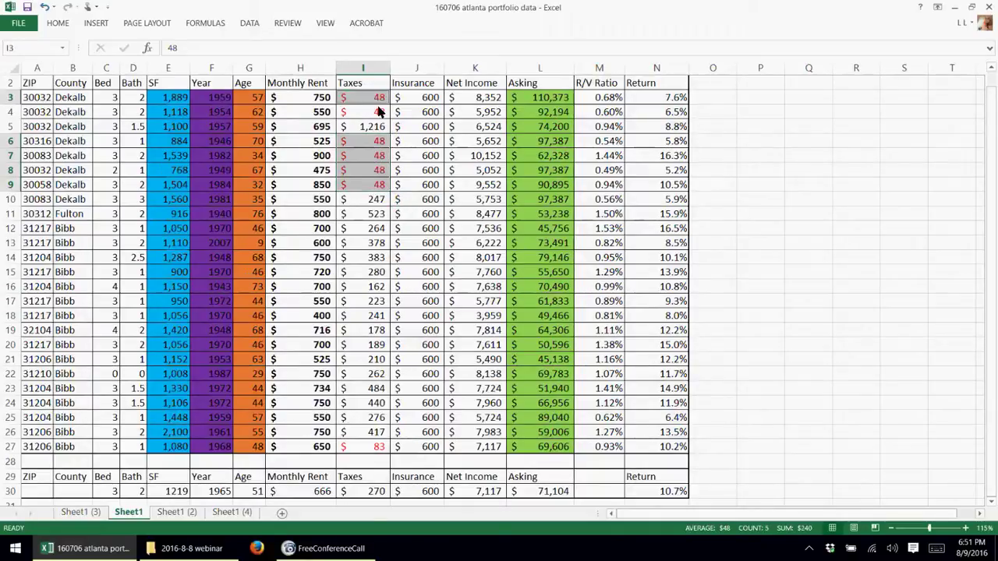
pyautogui.keyDown('ctrl'); pyautogui.click(379, 111); pyautogui.keyUp('ctrl')
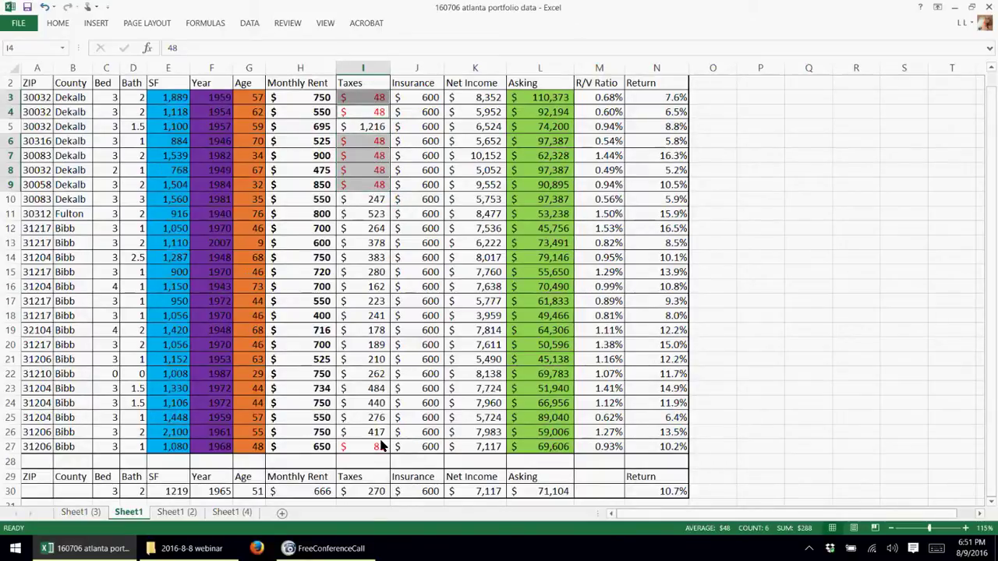
pyautogui.keyDown('ctrl'); pyautogui.click(380, 445); pyautogui.keyUp('ctrl')
pyautogui.click(377, 346)
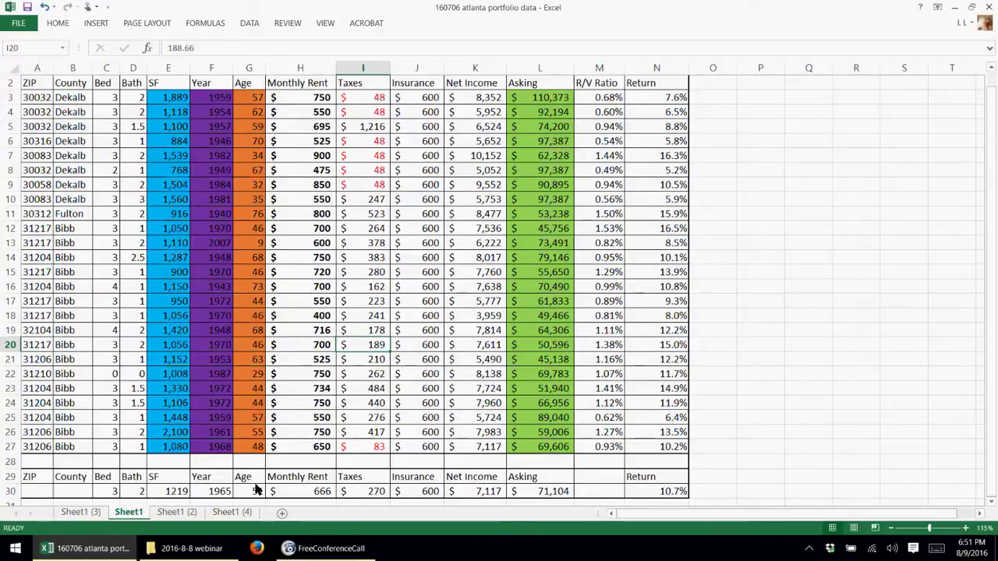
# Switch to the Sheet1 (2) tab and select the empty cell O16
pyautogui.click(183, 516)
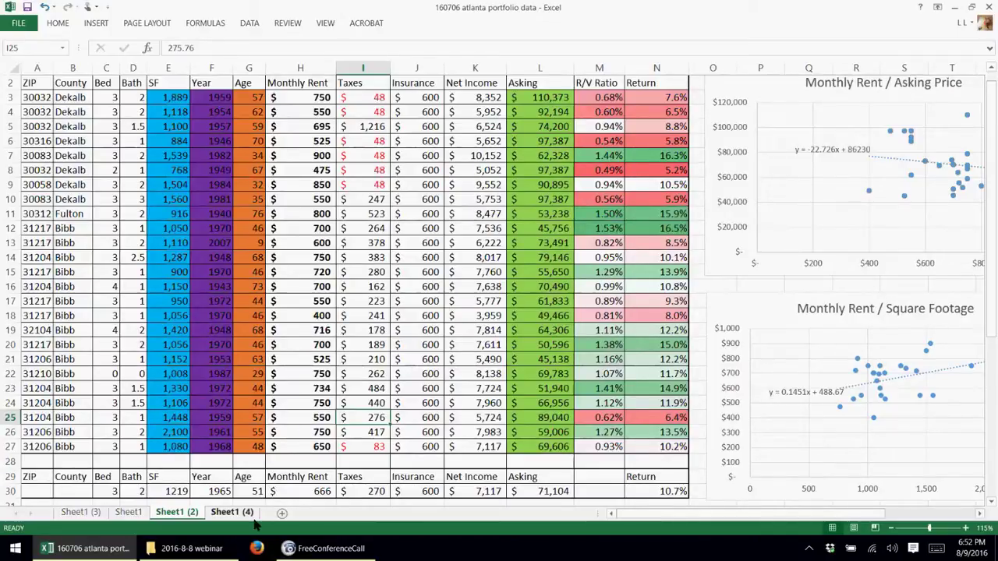
pyautogui.click(711, 282)
pyautogui.scroll(1, 710, 269)
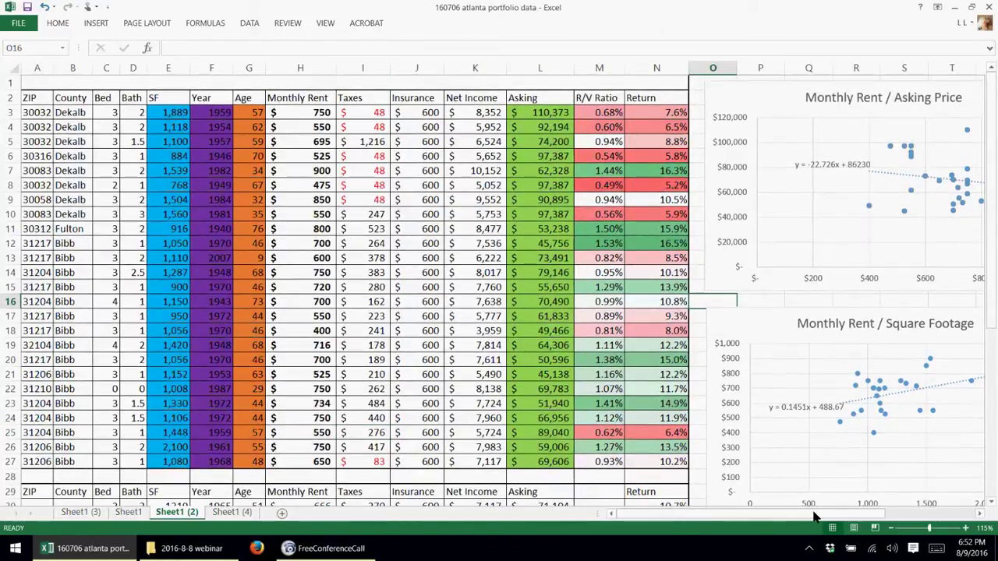
# Select the Monthly Rent / Asking Price series to reveal its H3:H27 and L3:L27 ranges
pyautogui.click(869, 206)
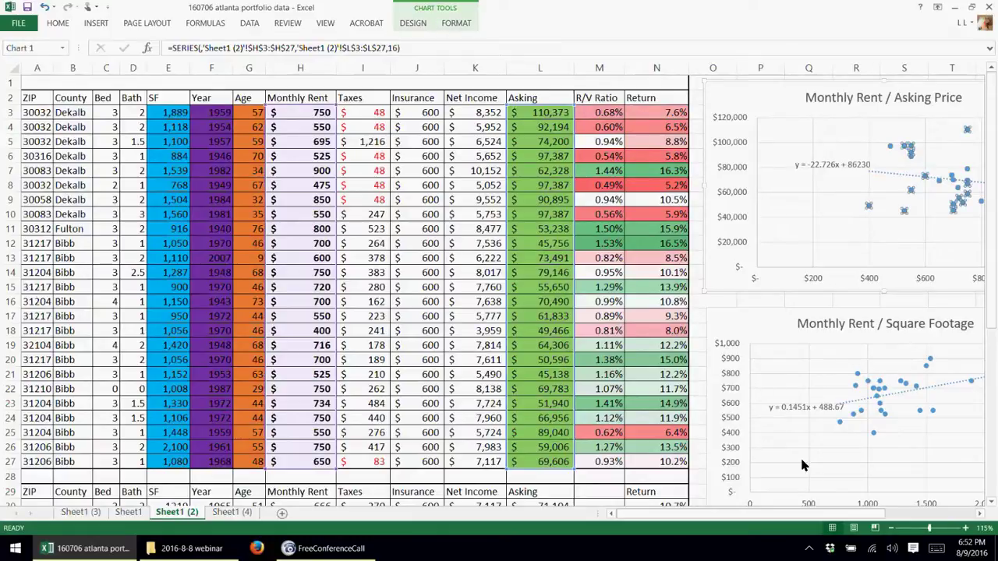
pyautogui.moveTo(811, 513); pyautogui.dragTo(838, 513)
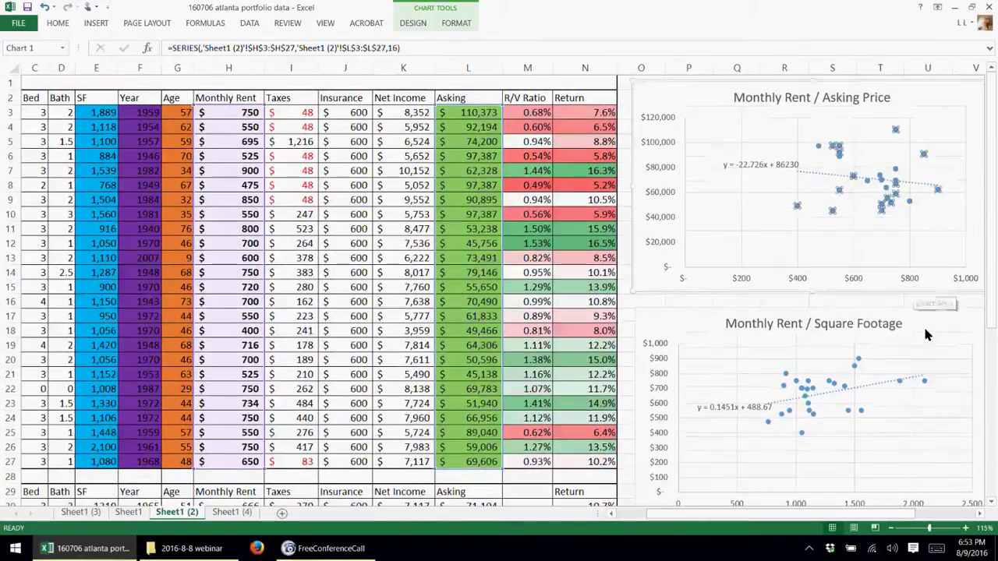
# Select the Monthly Rent / Square Footage trendline and series, revealing ranges H3:H27 and E3:E27
pyautogui.click(917, 332)
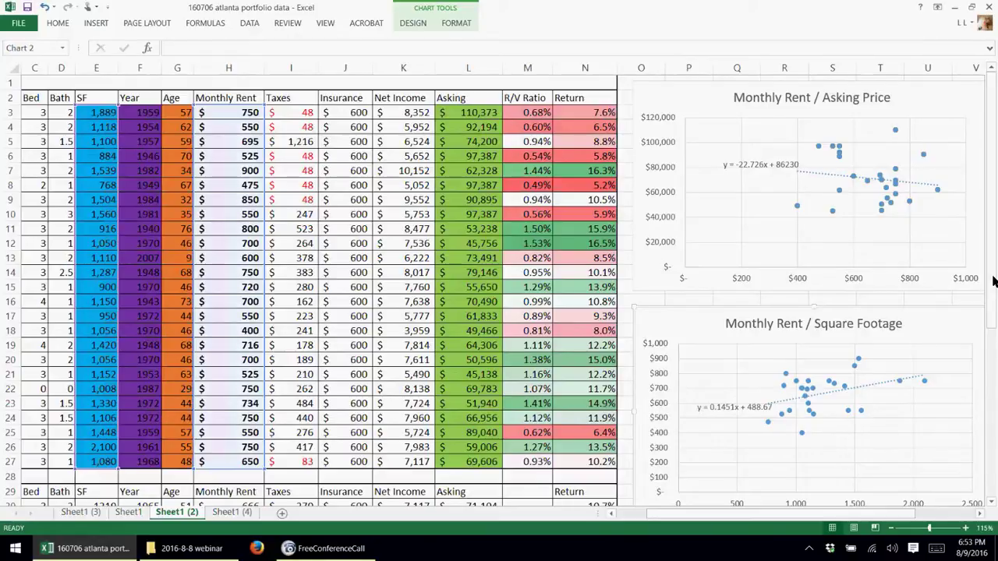
pyautogui.moveTo(993, 277); pyautogui.dragTo(995, 295)
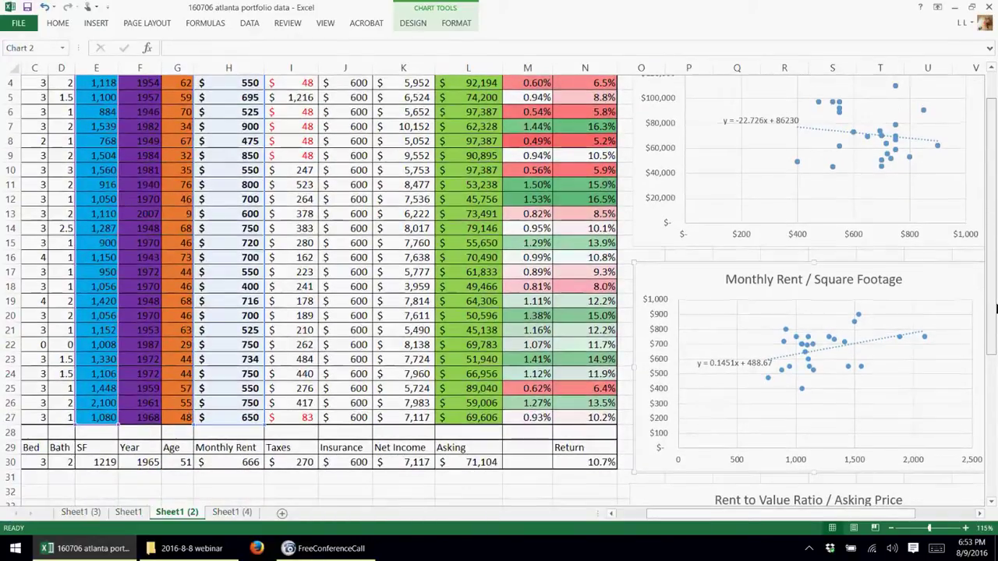
pyautogui.click(847, 345)
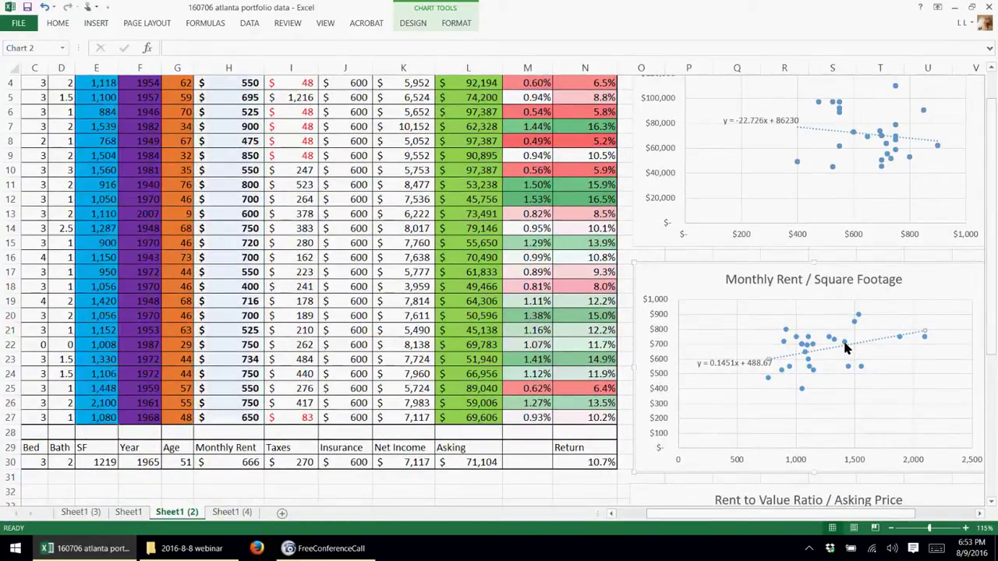
pyautogui.click(804, 352)
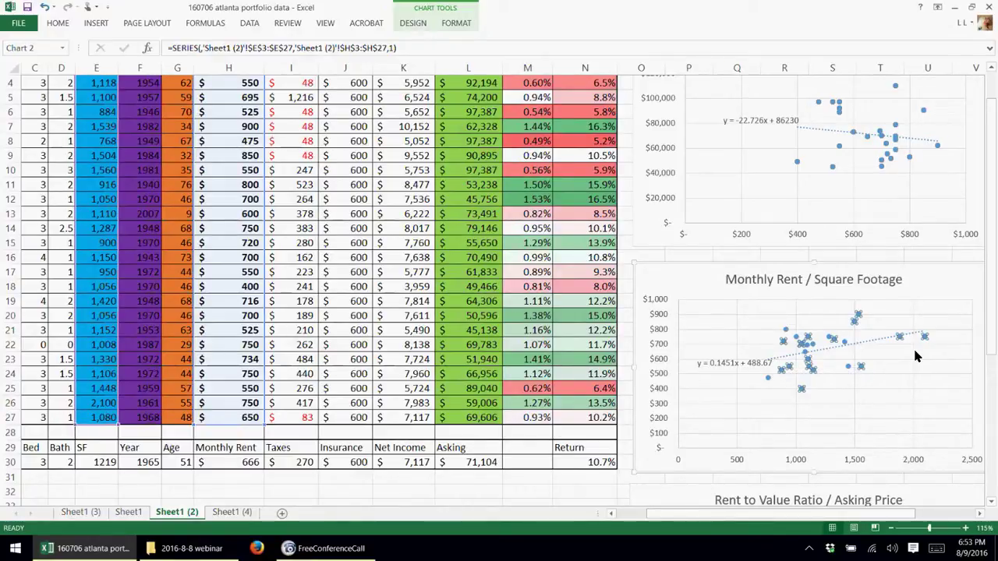
pyautogui.moveTo(994, 351); pyautogui.dragTo(996, 506)
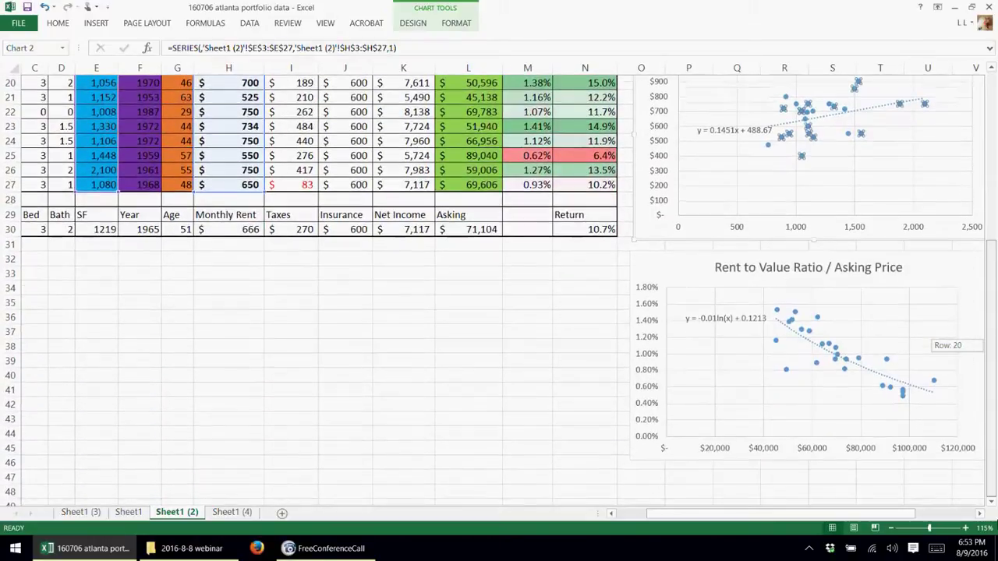
pyautogui.click(747, 287)
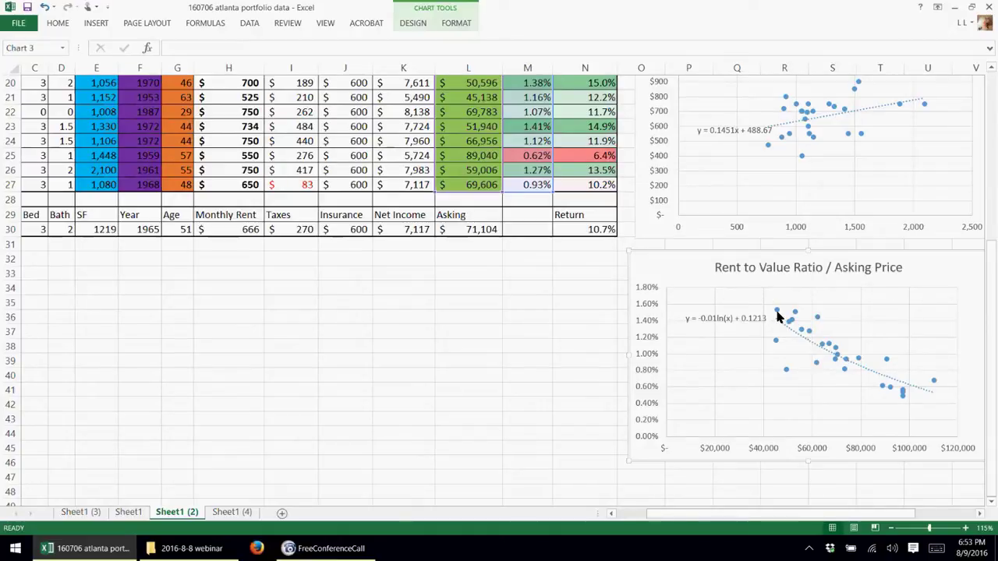
pyautogui.moveTo(778, 315)
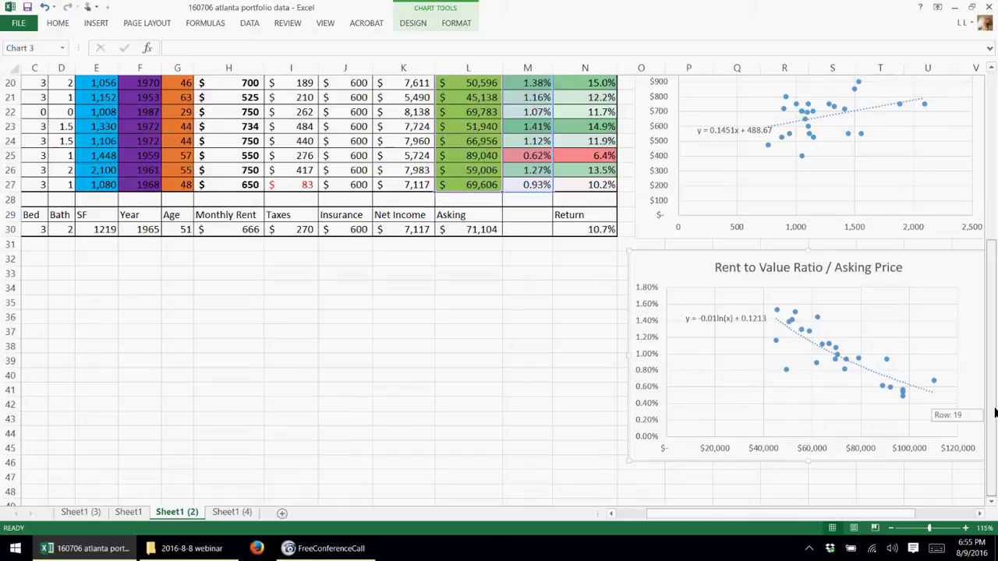
pyautogui.scroll(4, 936, 411)
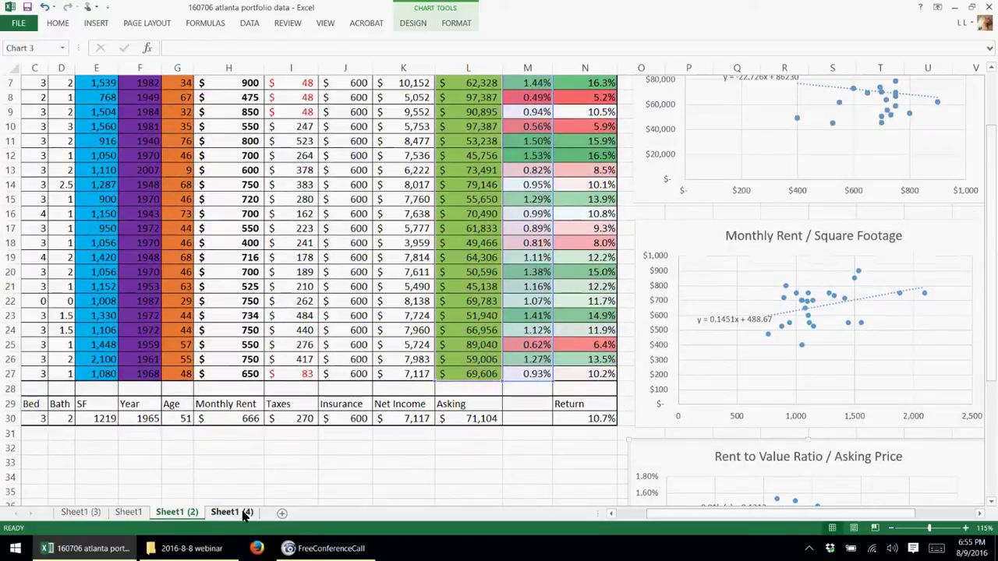
pyautogui.click(231, 512)
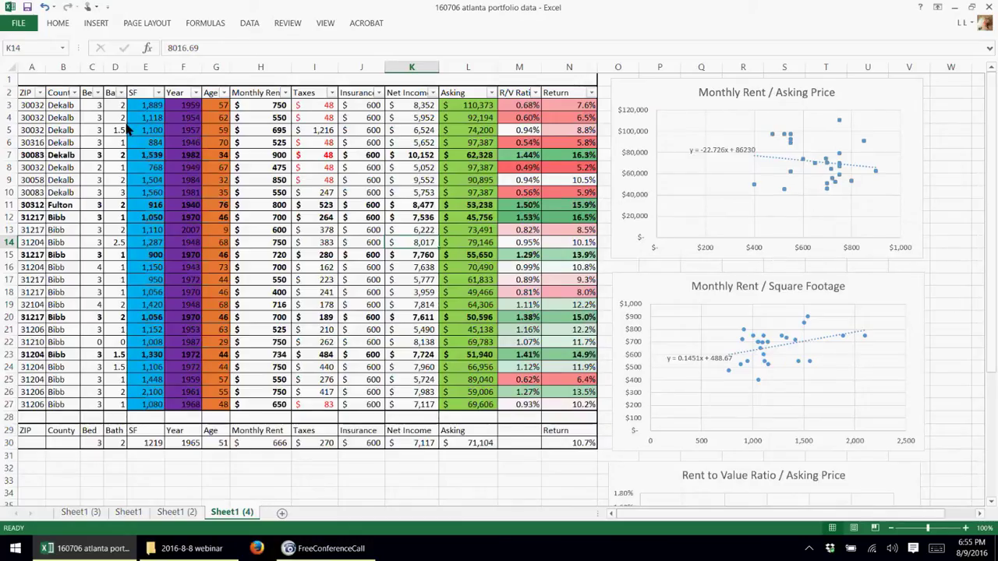
pyautogui.scroll(1, 129, 130)
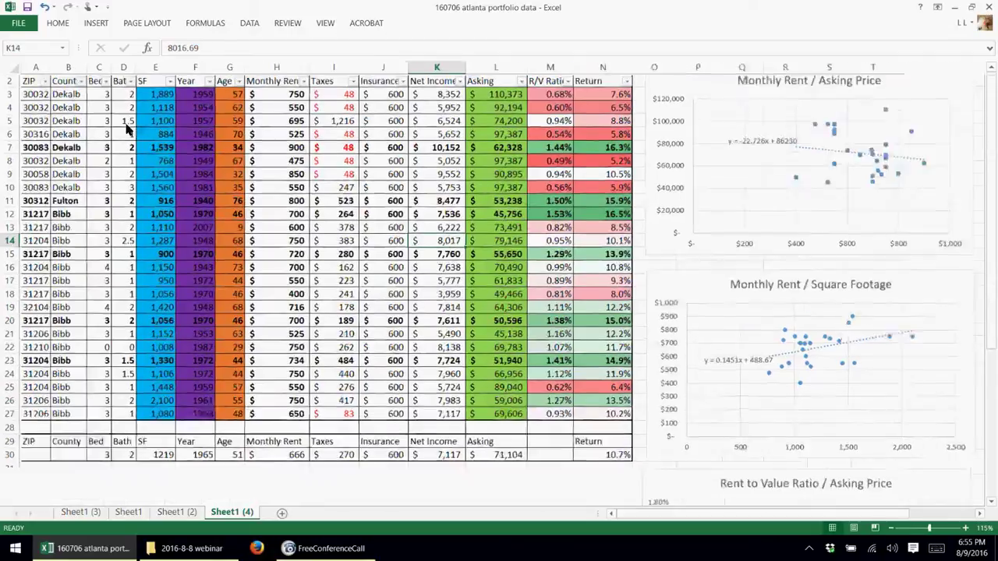
pyautogui.moveTo(78, 178); pyautogui.dragTo(8, 23)
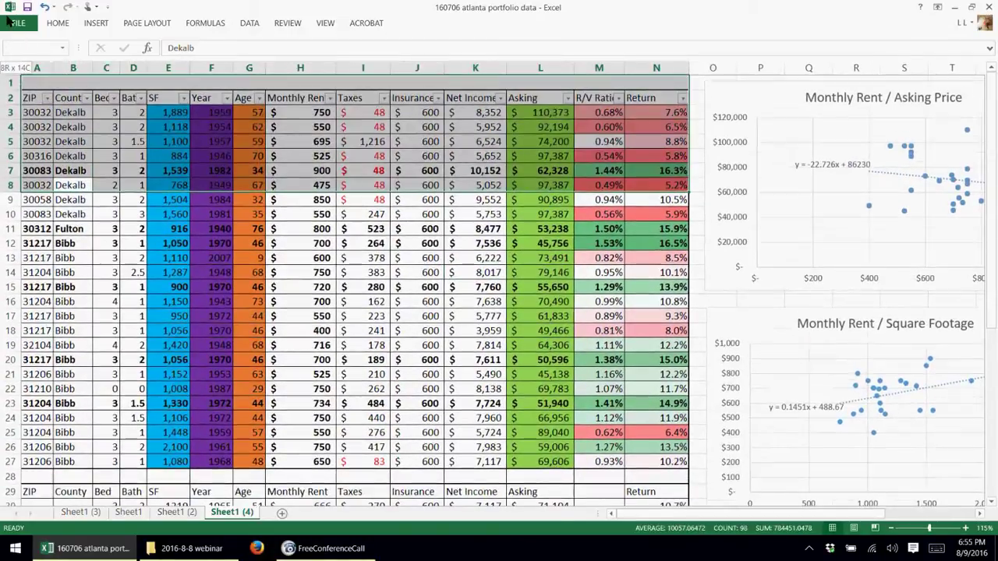
pyautogui.click(72, 156)
pyautogui.moveTo(31, 102); pyautogui.dragTo(663, 98)
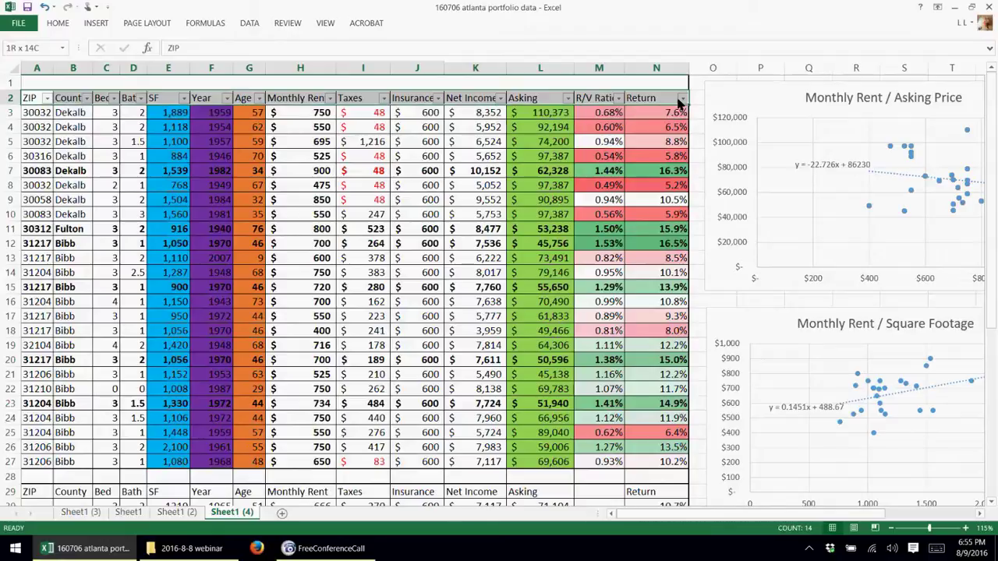
pyautogui.click(249, 22)
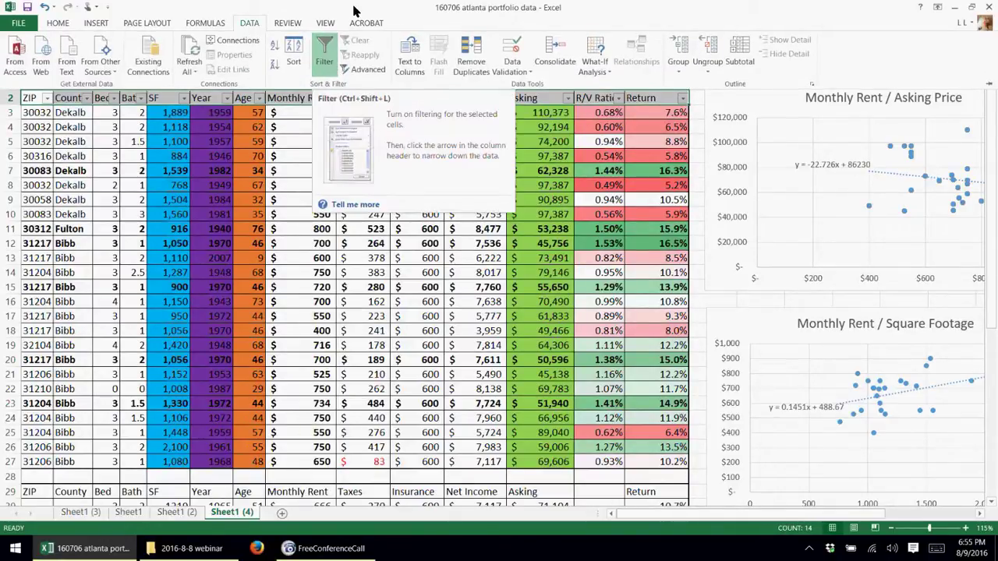
pyautogui.click(491, 141)
pyautogui.click(492, 141)
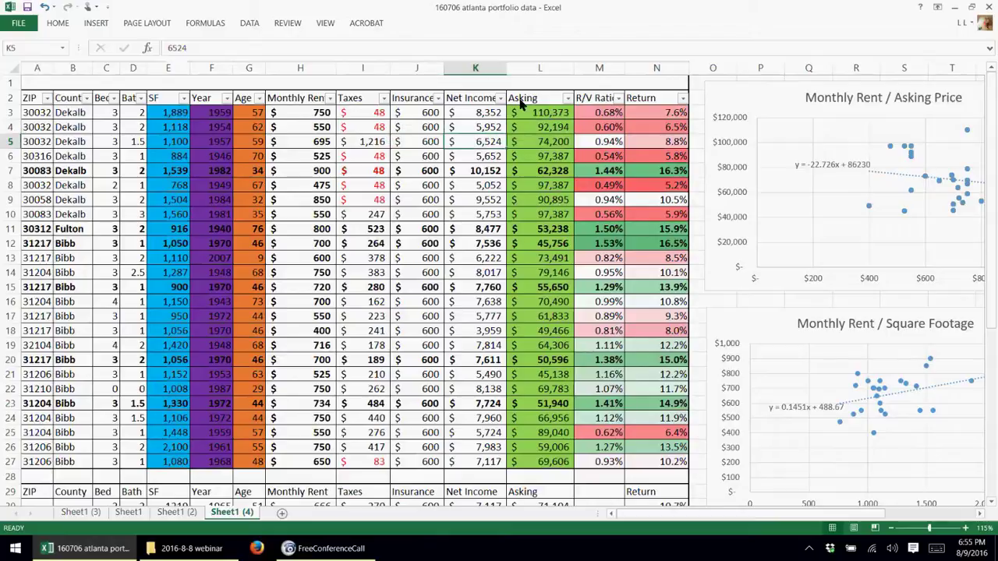
pyautogui.click(630, 86)
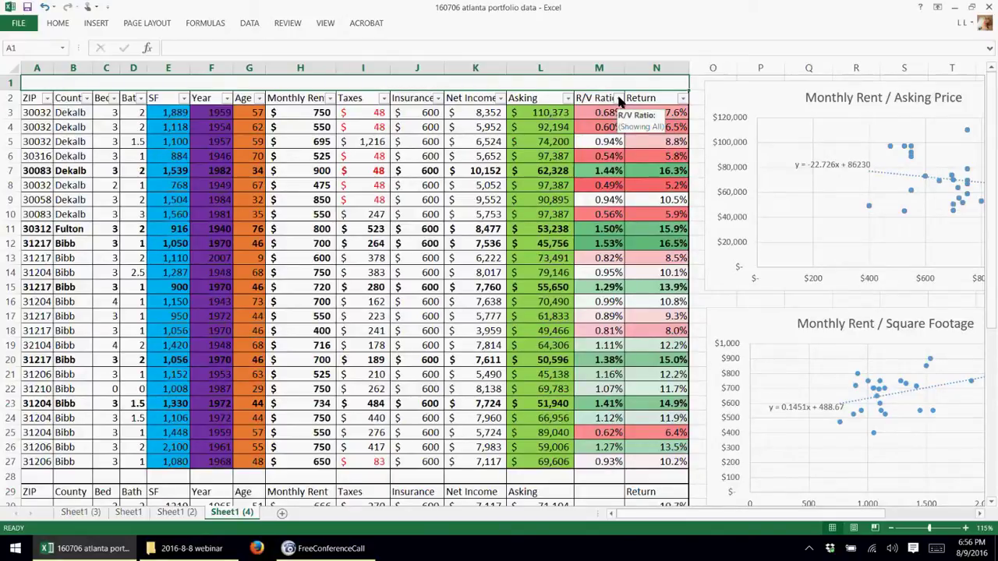
# Sort the table on R/V Ratio from largest to smallest, 1.53% down to 0.49%
pyautogui.click(619, 99)
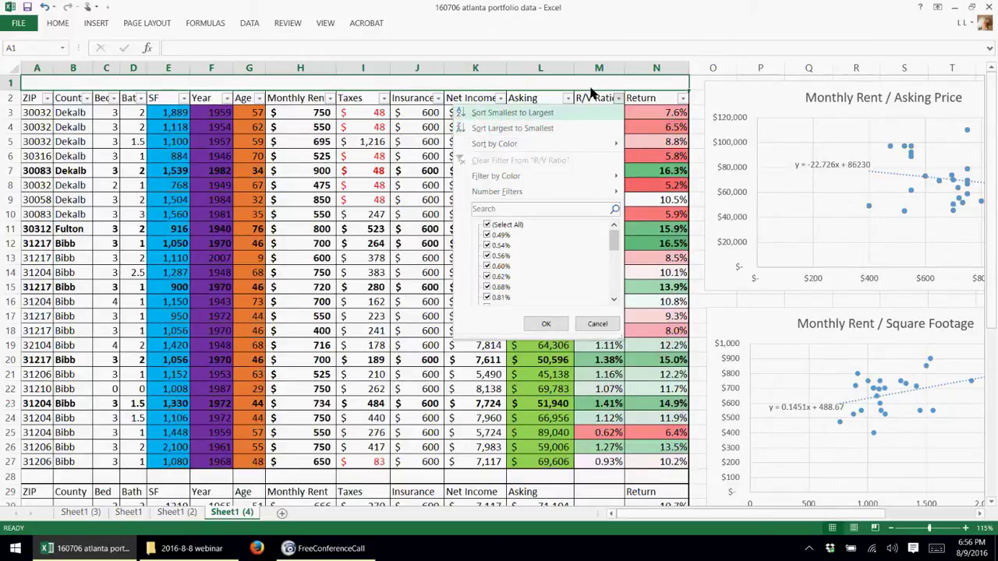
pyautogui.click(546, 128)
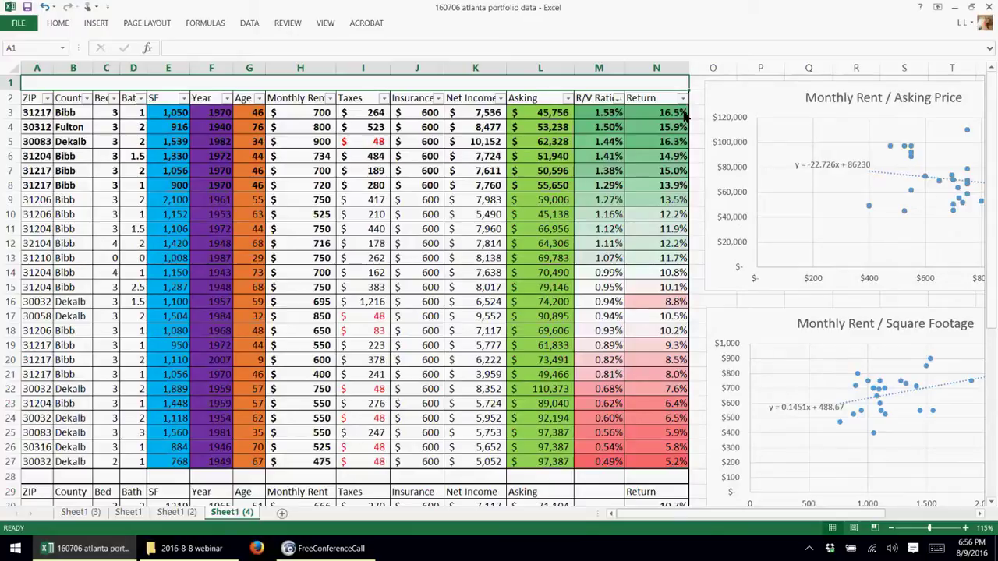
pyautogui.moveTo(683, 114); pyautogui.dragTo(21, 187)
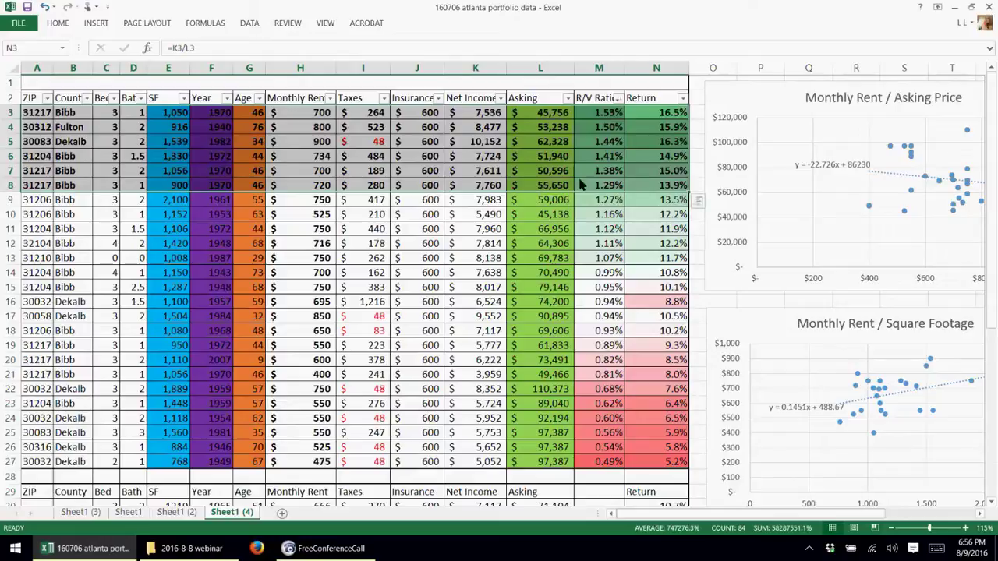
pyautogui.click(591, 187)
pyautogui.moveTo(591, 187); pyautogui.dragTo(596, 114)
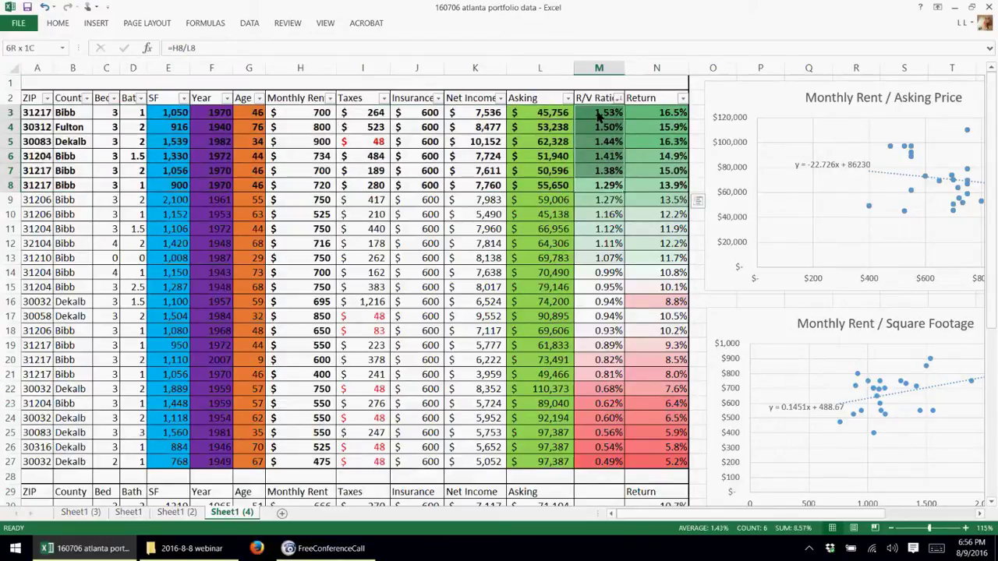
pyautogui.moveTo(327, 116); pyautogui.dragTo(316, 187)
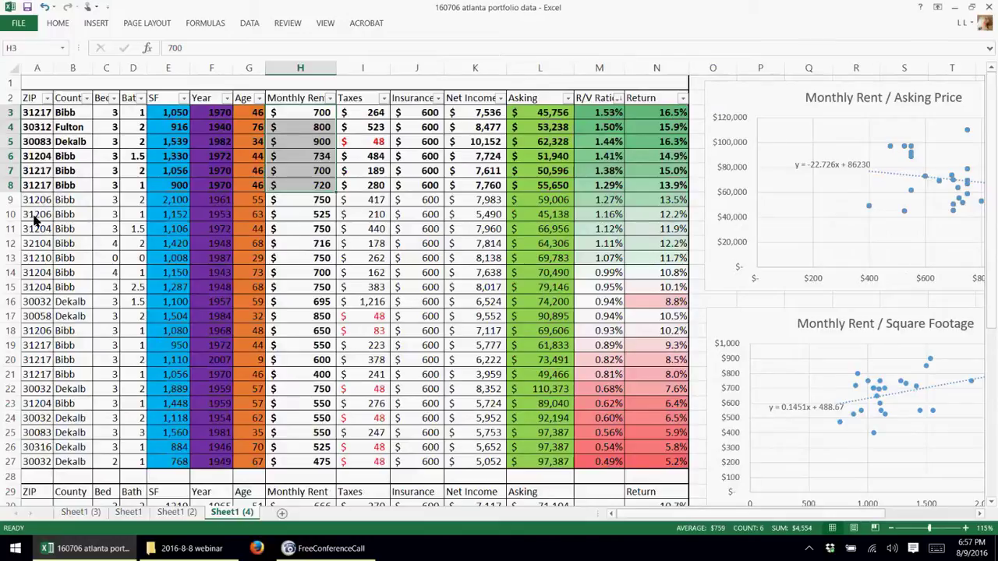
pyautogui.moveTo(35, 219); pyautogui.dragTo(653, 300)
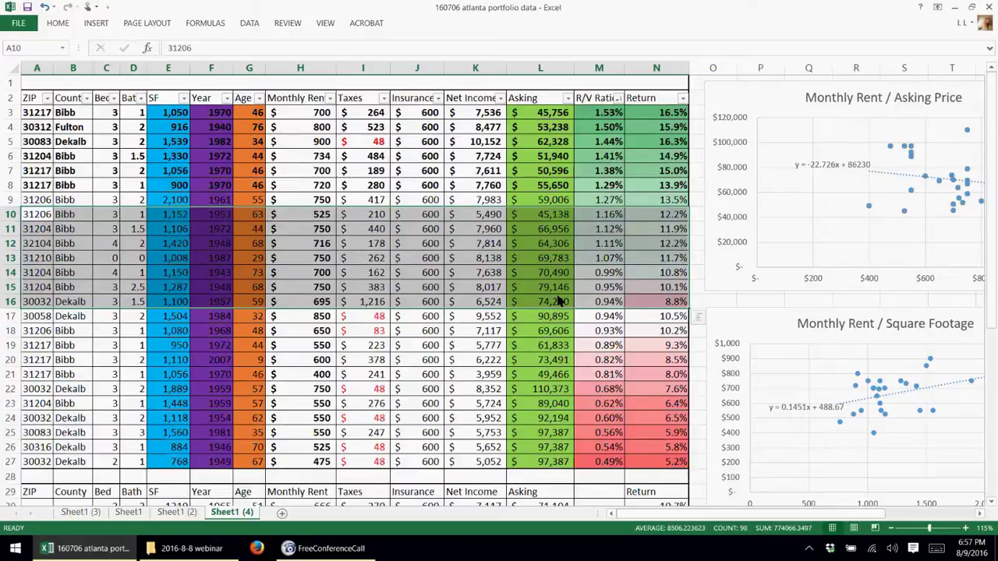
pyautogui.click(551, 329)
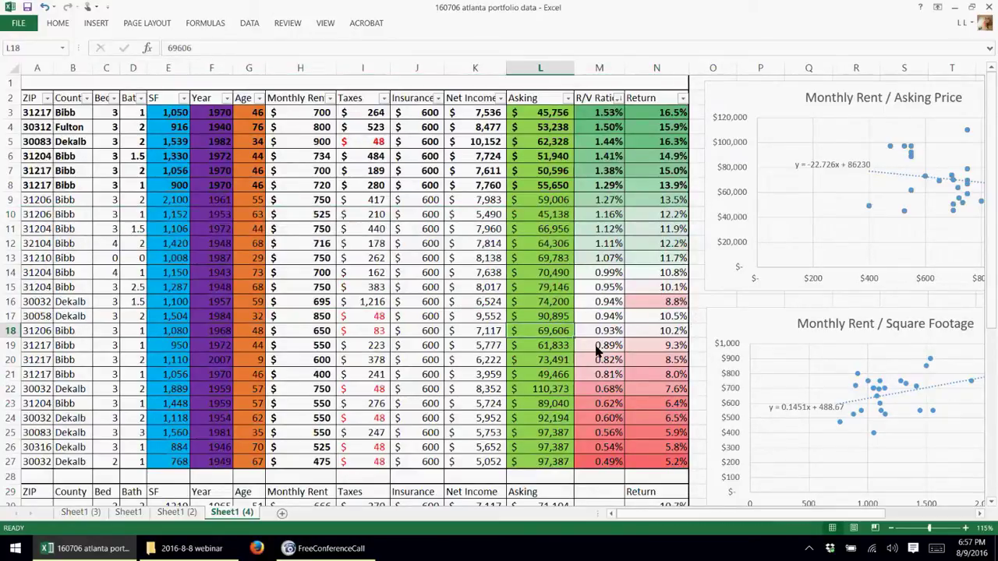
pyautogui.moveTo(596, 351); pyautogui.dragTo(635, 463)
pyautogui.moveTo(40, 349); pyautogui.dragTo(640, 463)
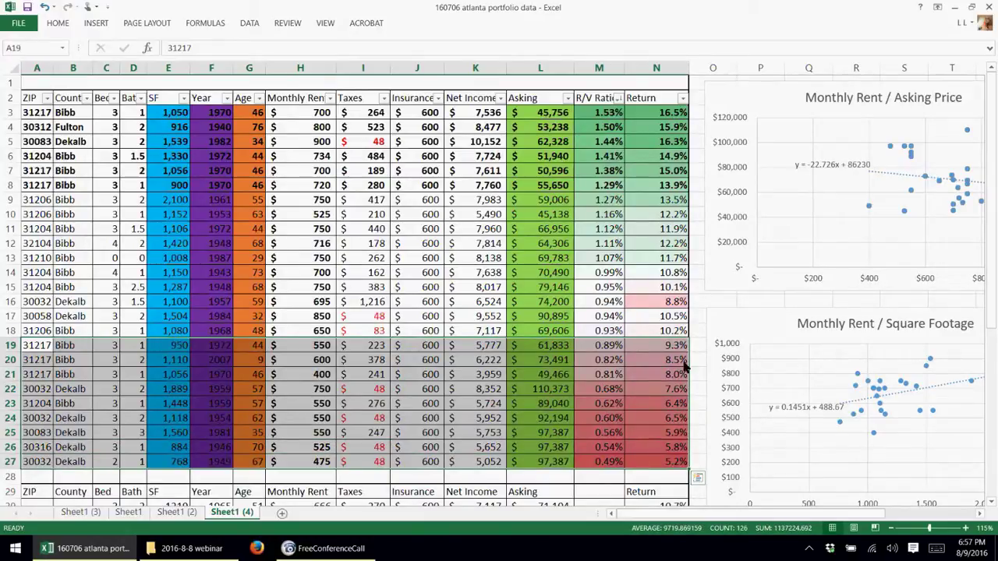
# Review the bottom tier, top tier (rows 3–8), row 13, and all Taxes and Insurance figures
pyautogui.moveTo(685, 348); pyautogui.dragTo(27, 462)
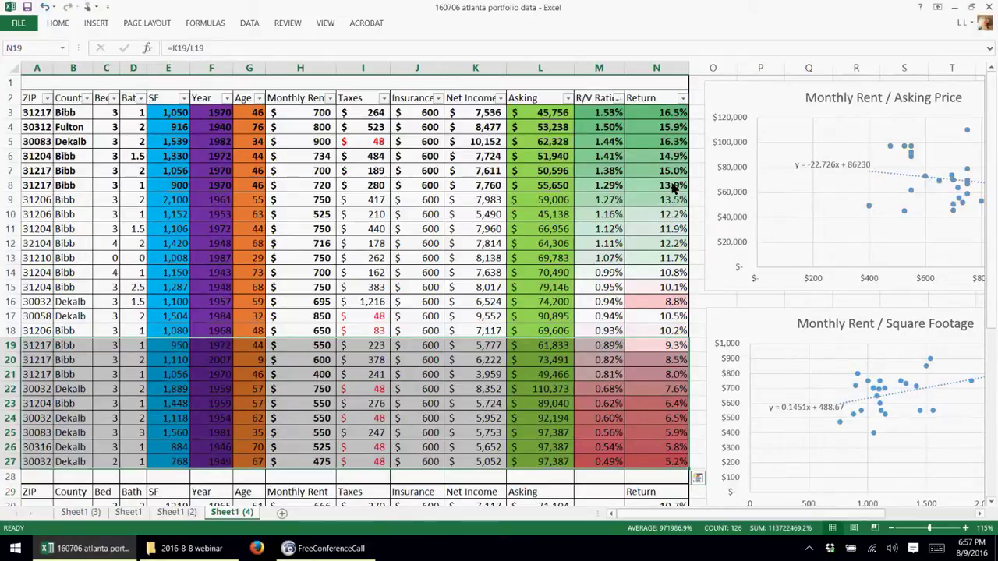
pyautogui.moveTo(675, 188); pyautogui.dragTo(30, 122)
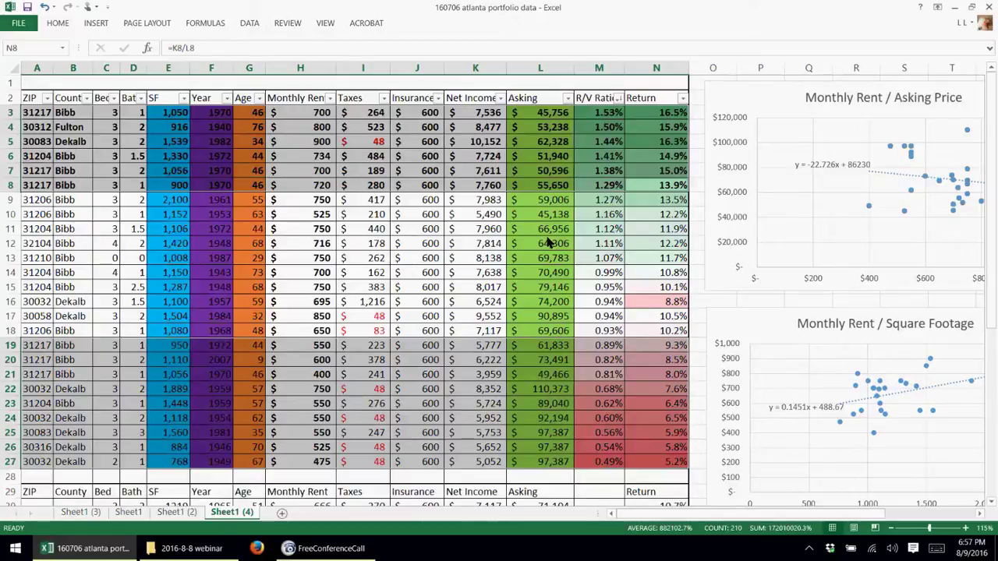
pyautogui.click(548, 244)
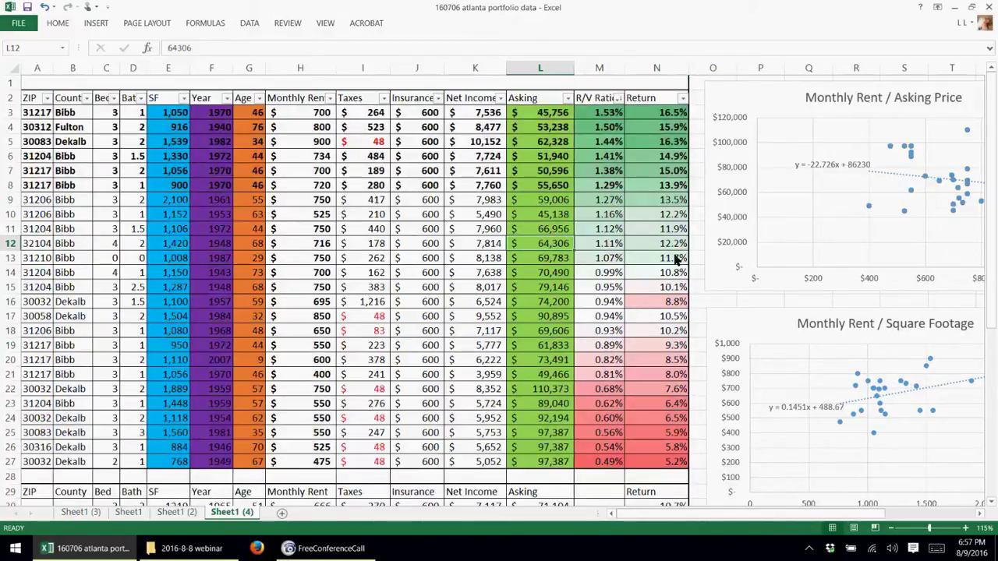
pyautogui.moveTo(675, 259); pyautogui.dragTo(33, 265)
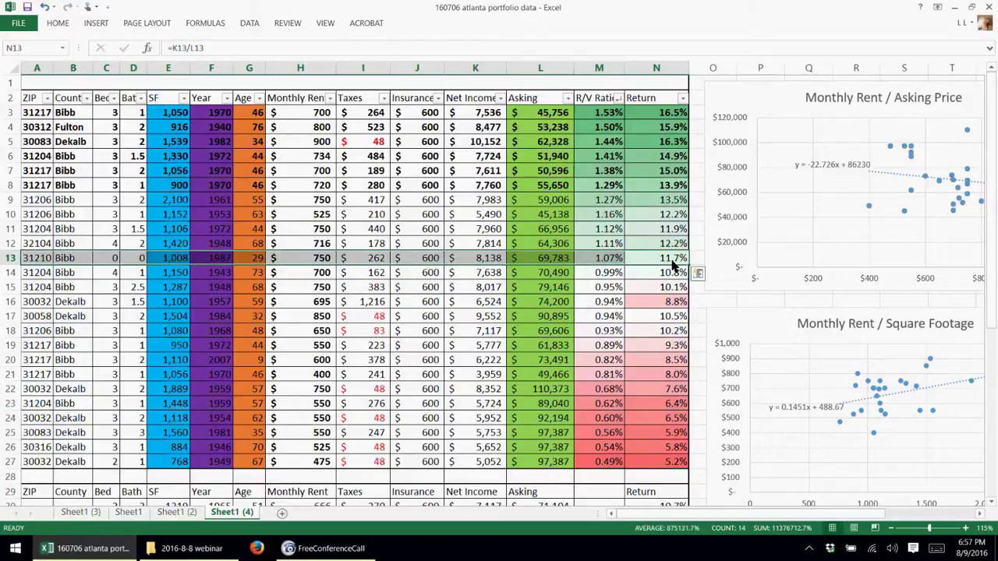
pyautogui.moveTo(675, 265); pyautogui.dragTo(33, 265)
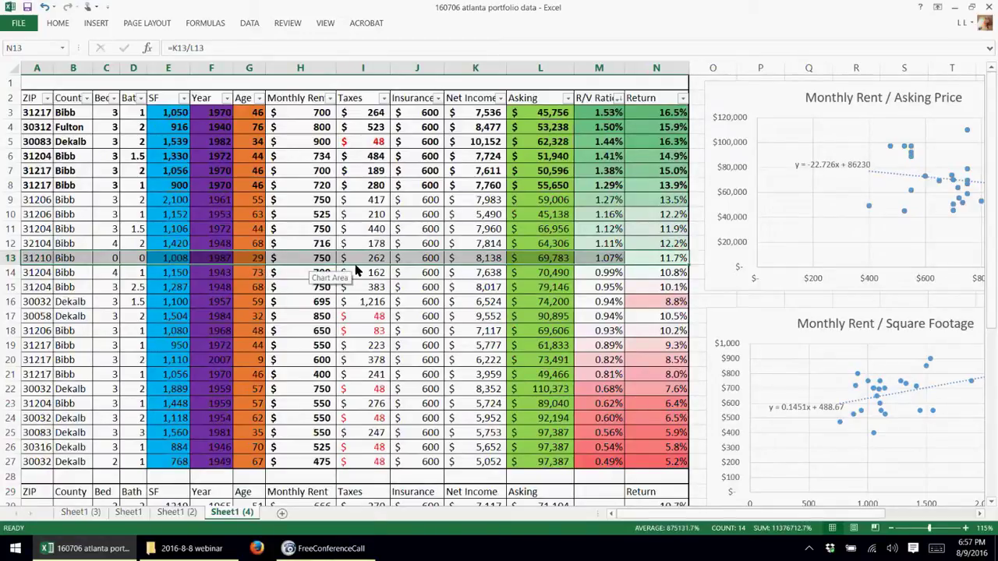
pyautogui.click(414, 364)
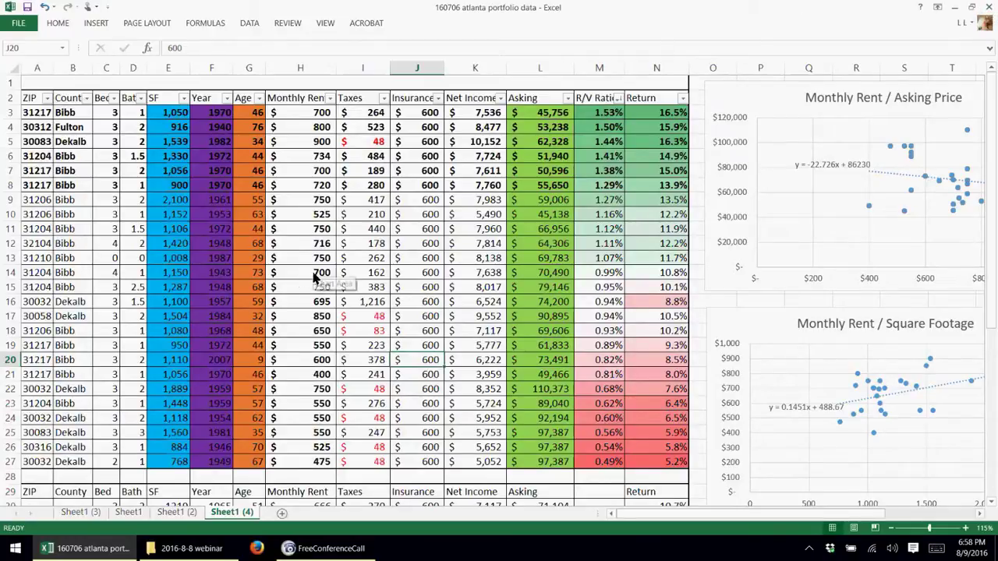
pyautogui.moveTo(371, 114); pyautogui.dragTo(433, 464)
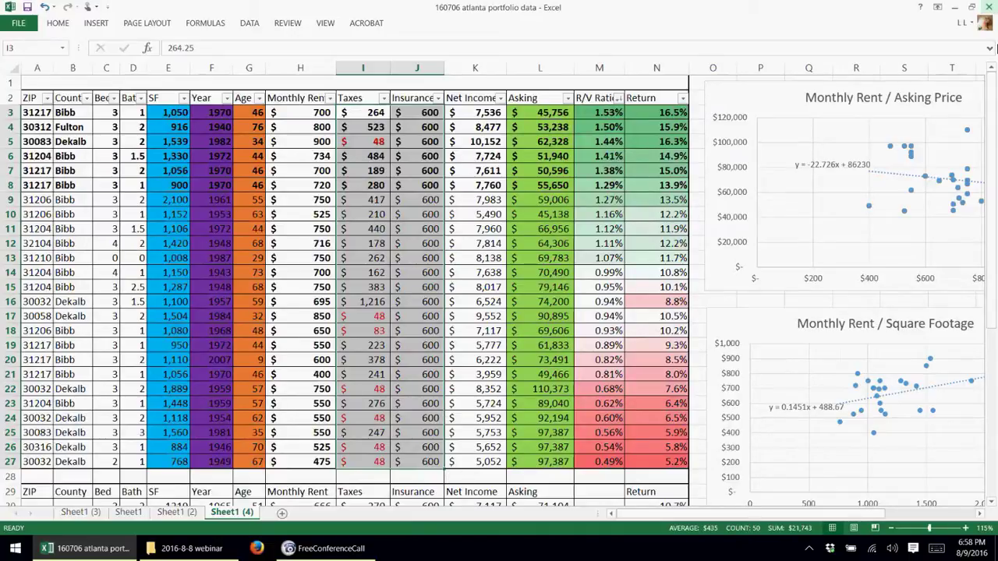
# Close the portfolio workbook without saving and open '1 - SFH_Rental_Analysis'
pyautogui.click(989, 7)
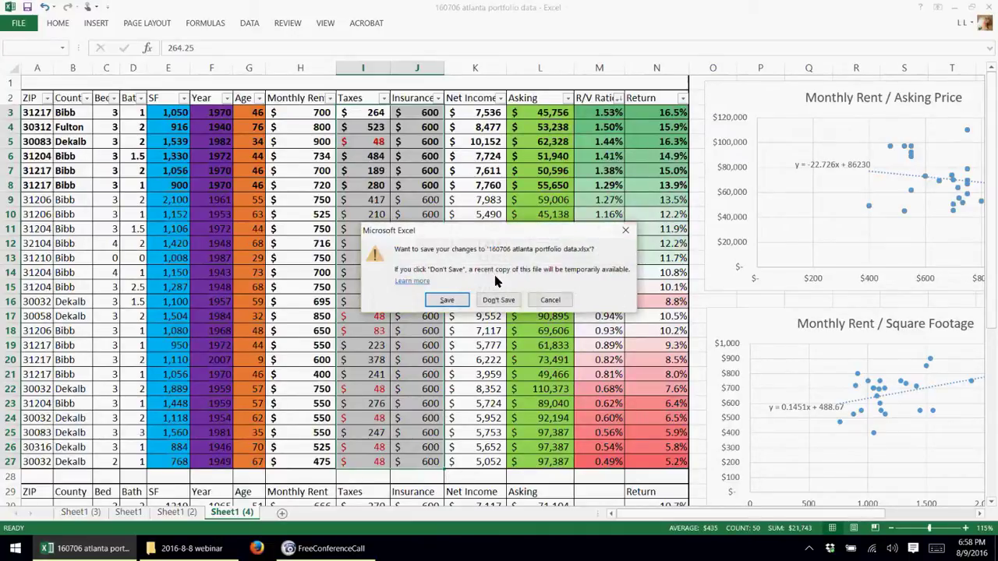
pyautogui.click(499, 300)
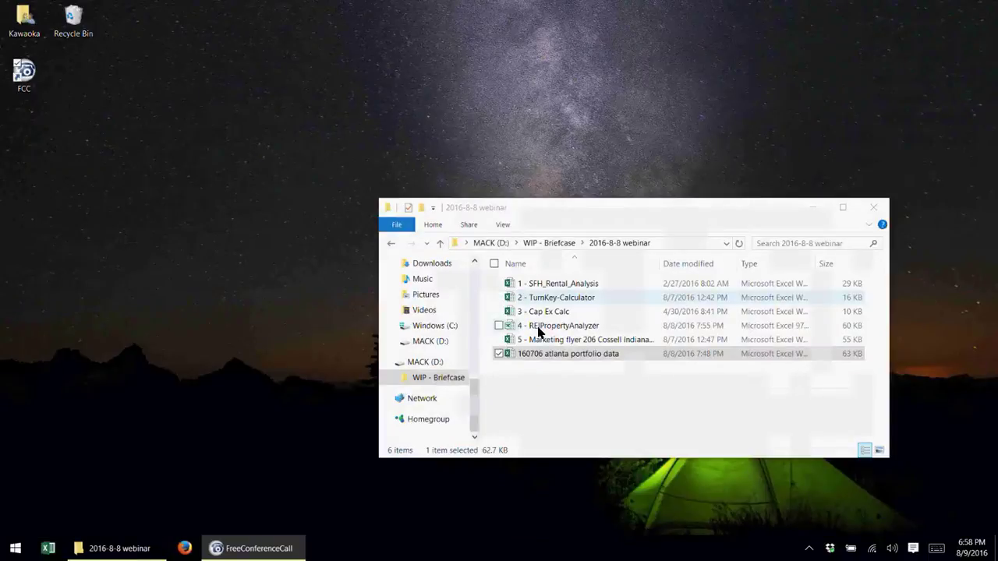
pyautogui.doubleClick(570, 285)
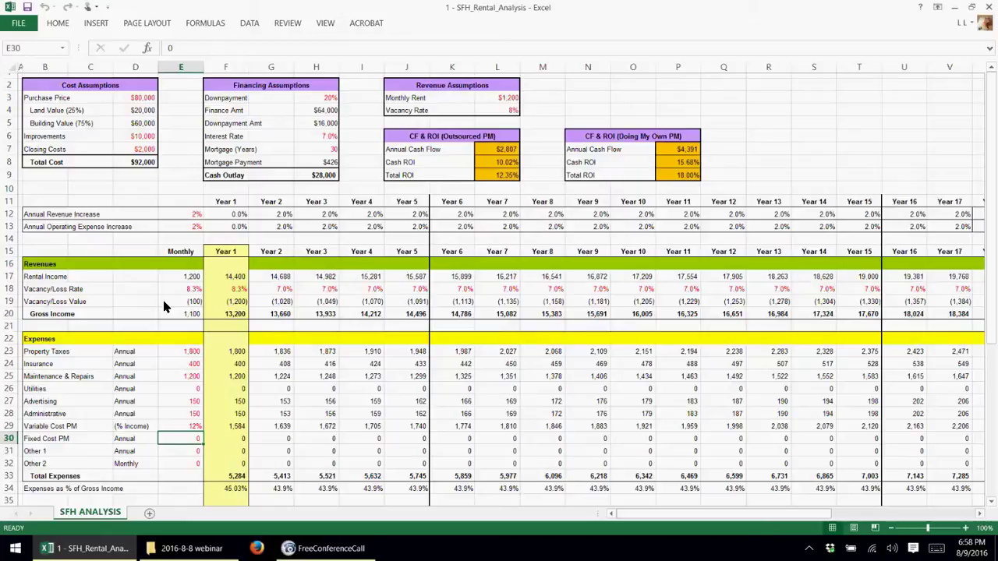
pyautogui.click(164, 302)
pyautogui.scroll(-6, 163, 304)
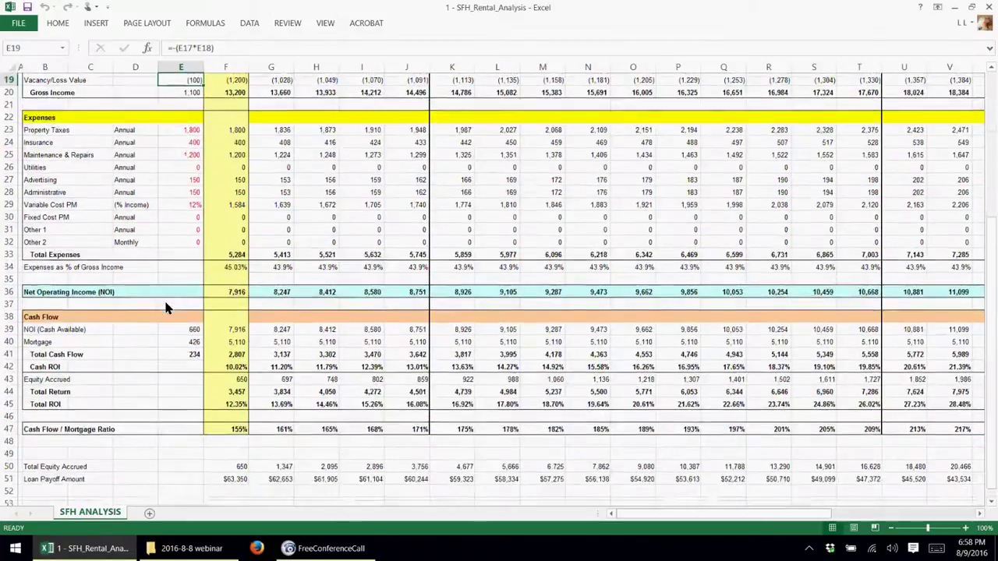
pyautogui.scroll(6, 164, 304)
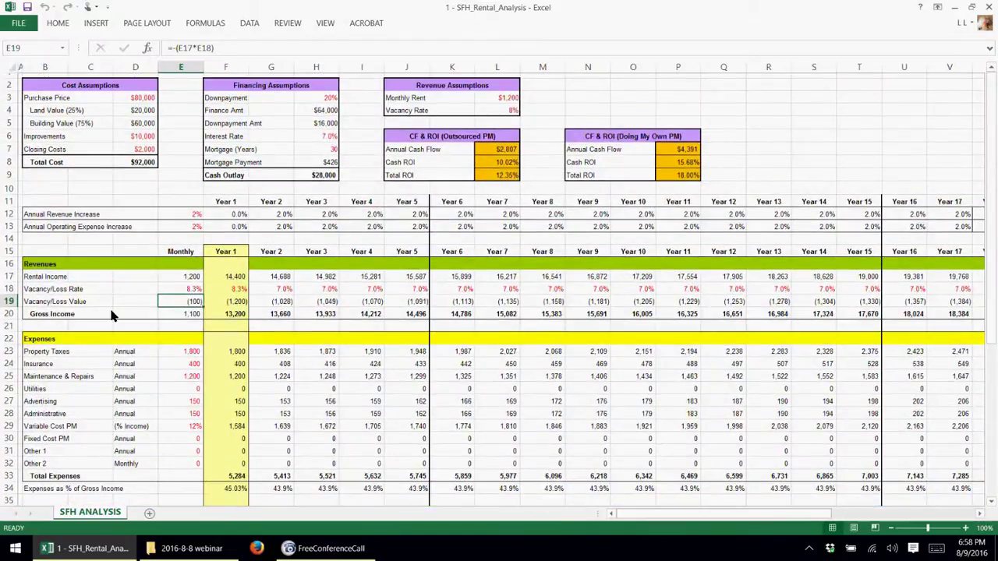
pyautogui.keyDown('ctrl'); pyautogui.scroll(1, 109, 305); pyautogui.keyUp('ctrl')
pyautogui.moveTo(156, 321); pyautogui.dragTo(8, 378)
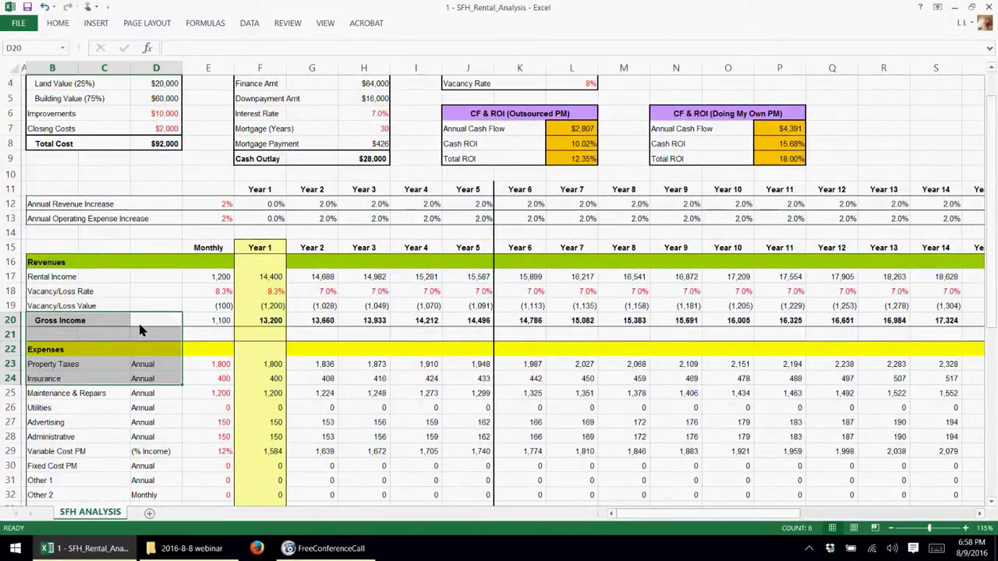
pyautogui.scroll(-6, 140, 330)
pyautogui.click(108, 197)
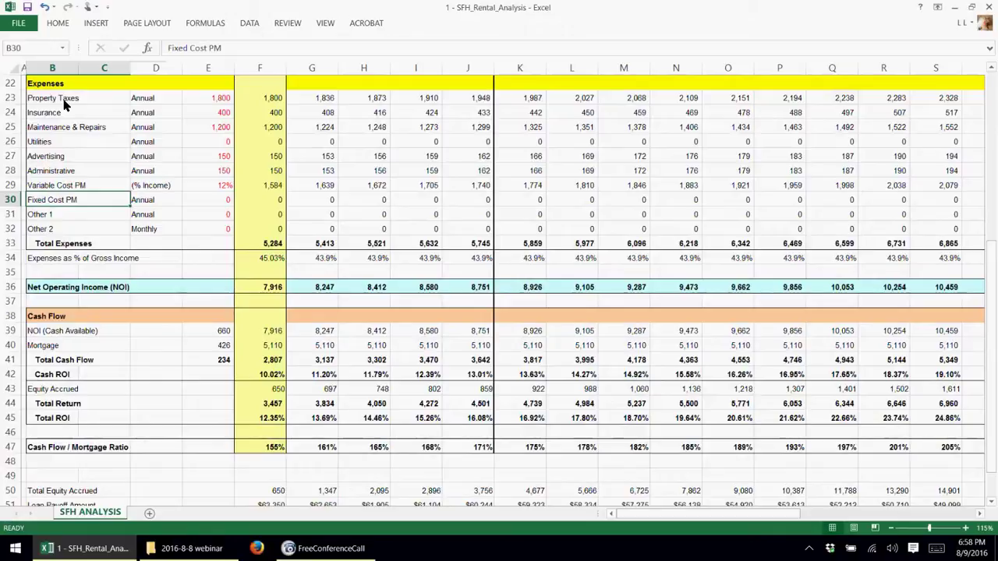
pyautogui.keyDown('ctrl'); pyautogui.scroll(3, 66, 105); pyautogui.keyUp('ctrl')
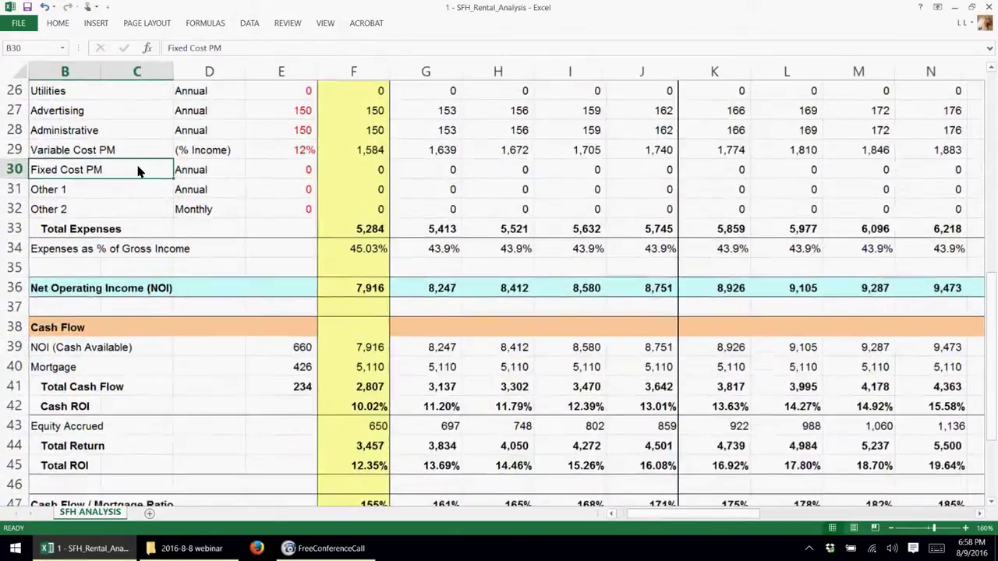
pyautogui.moveTo(138, 167); pyautogui.dragTo(182, 309)
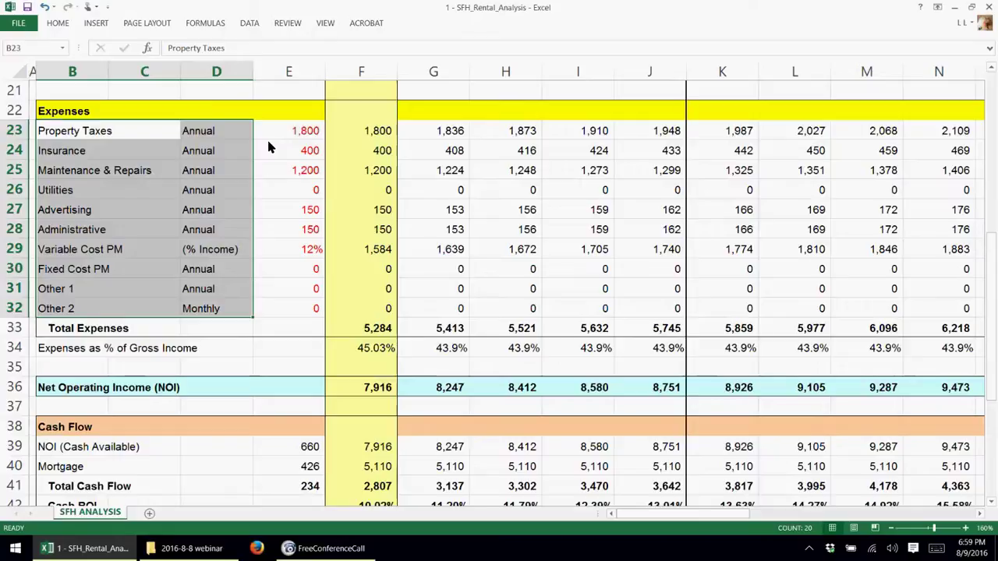